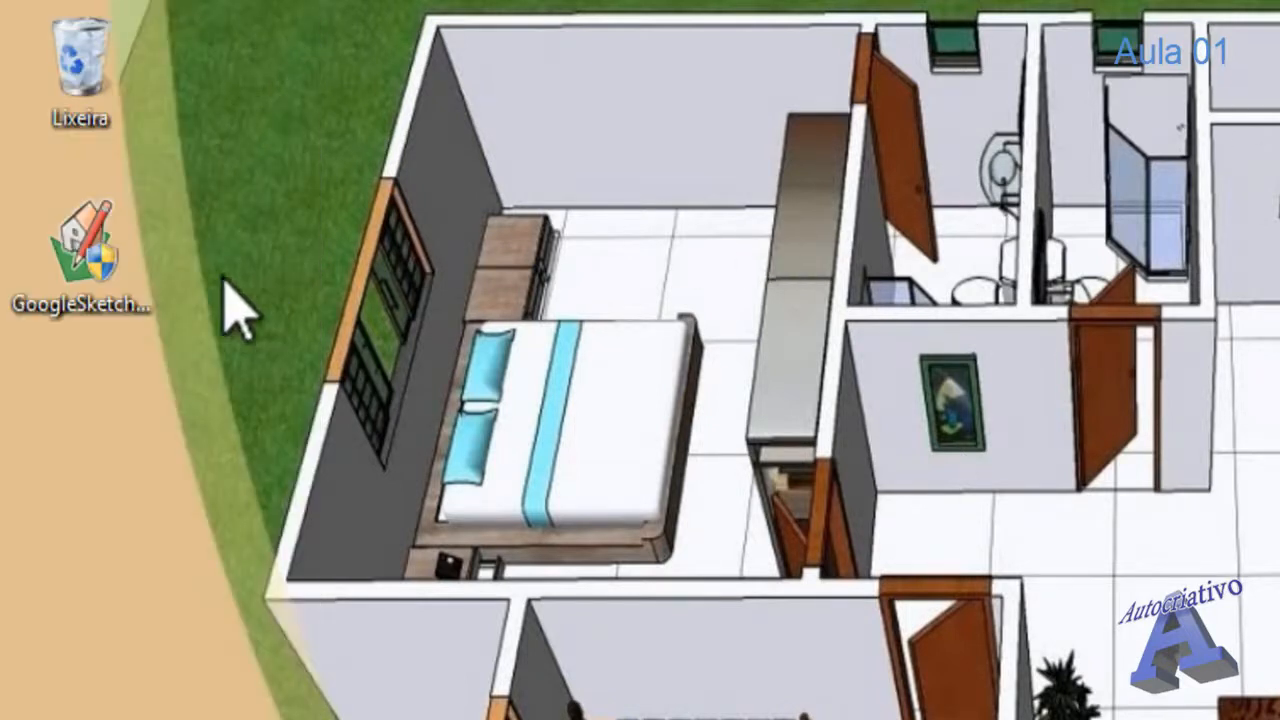
- Run the Google SketchUp Pro 8 installer, remove the existing installation, and finish the wizard
double_click(52, 262)
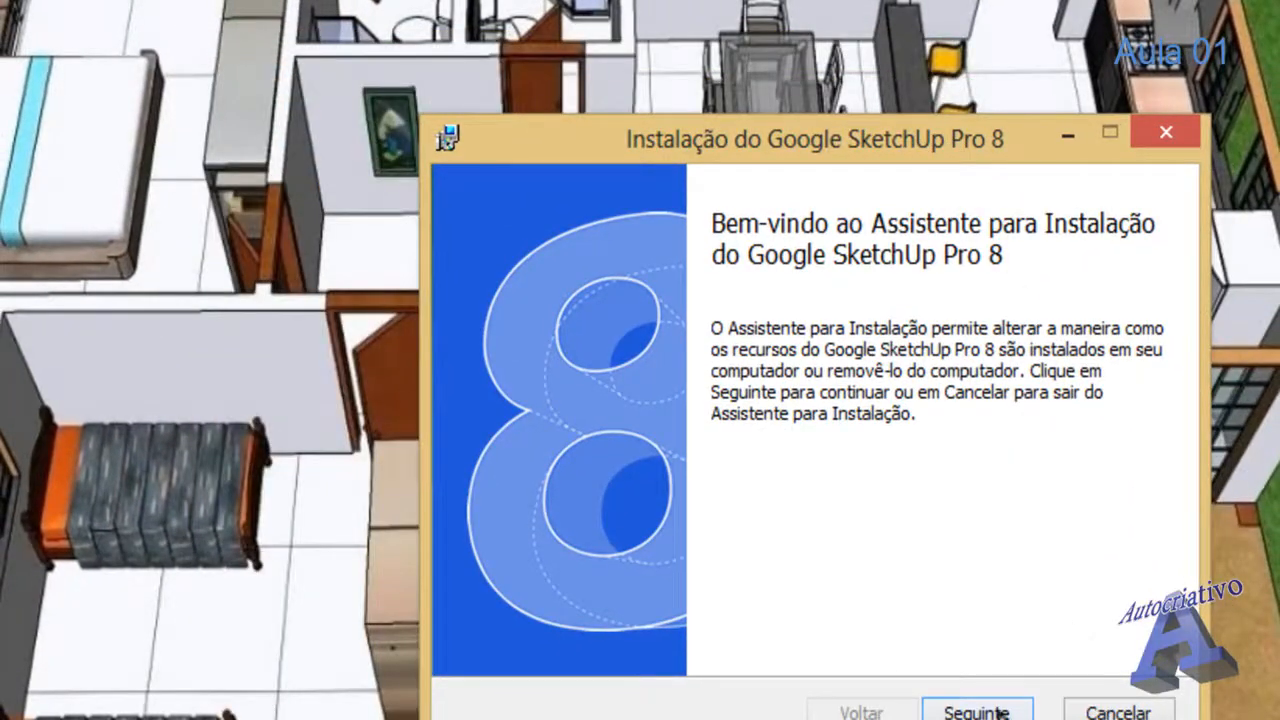
left_click(977, 712)
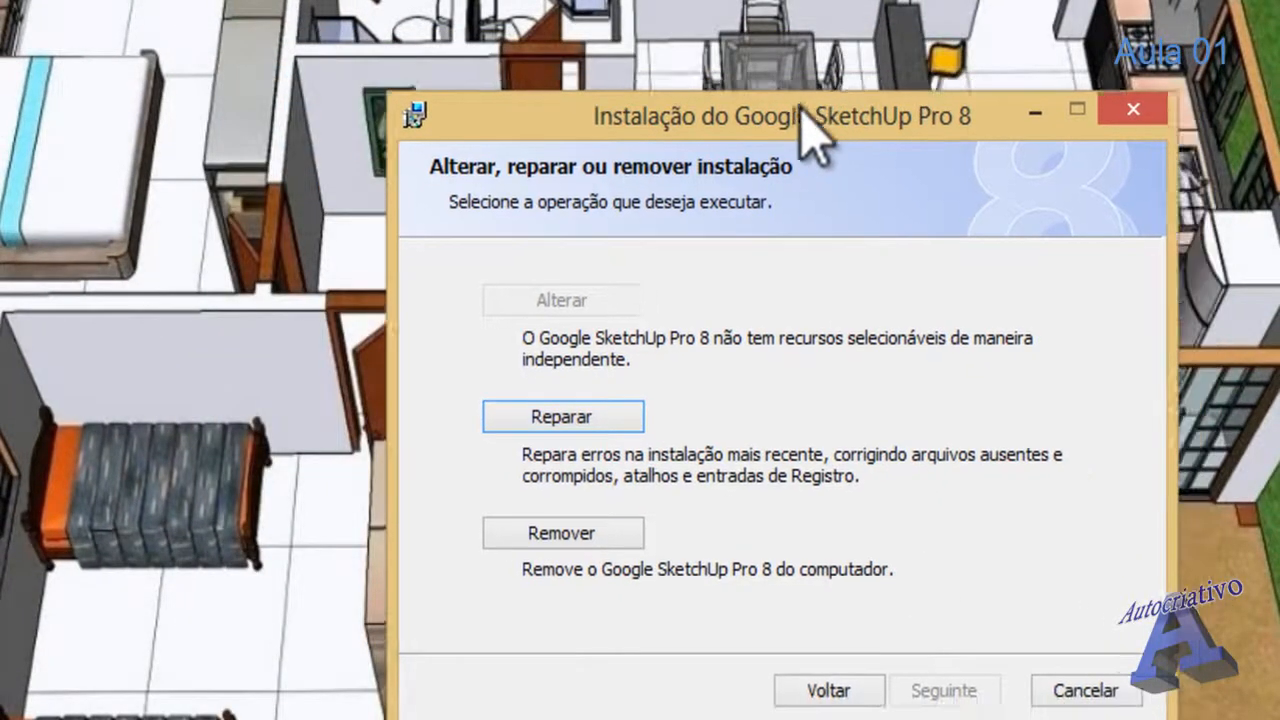
left_click_drag(810, 140, 635, 15)
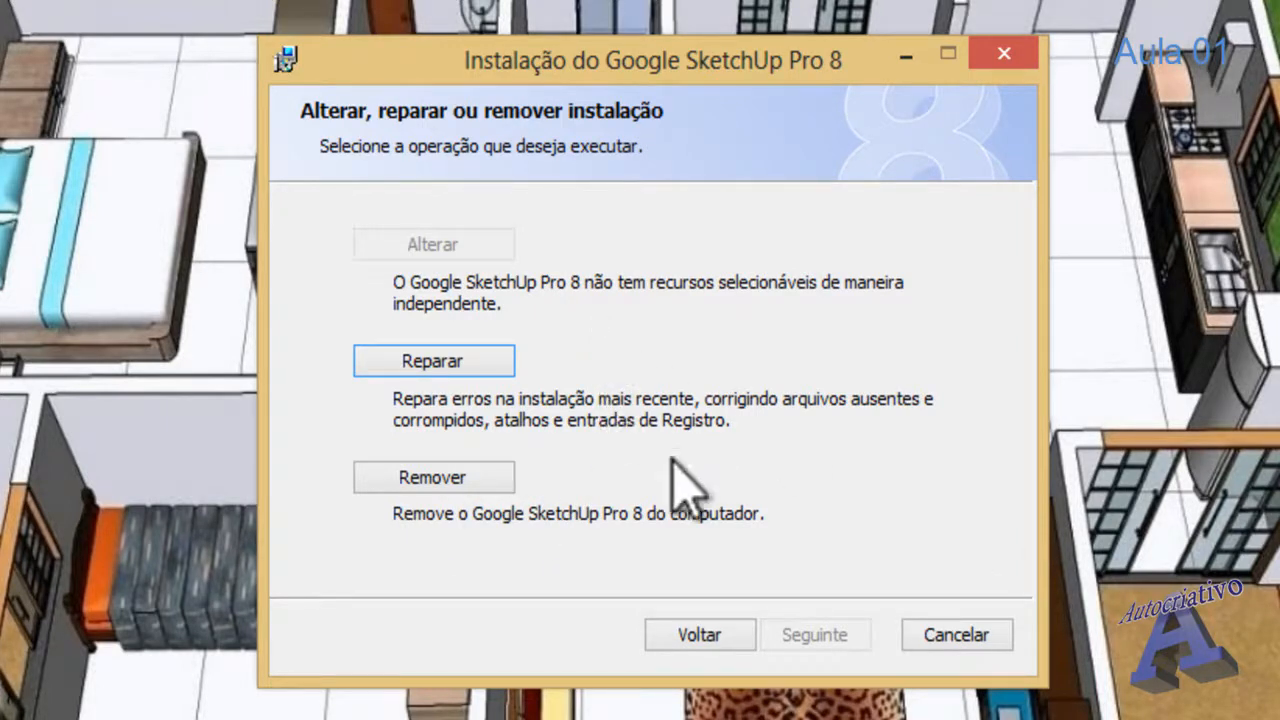
left_click(462, 484)
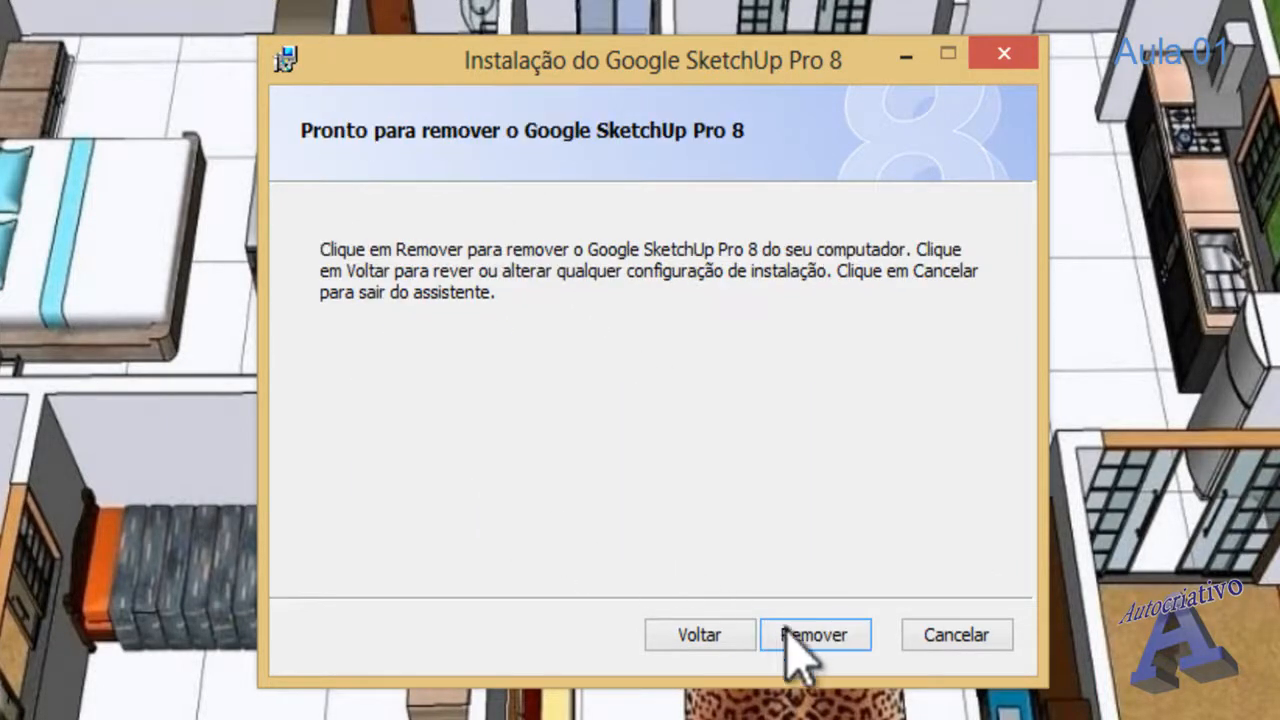
left_click(815, 636)
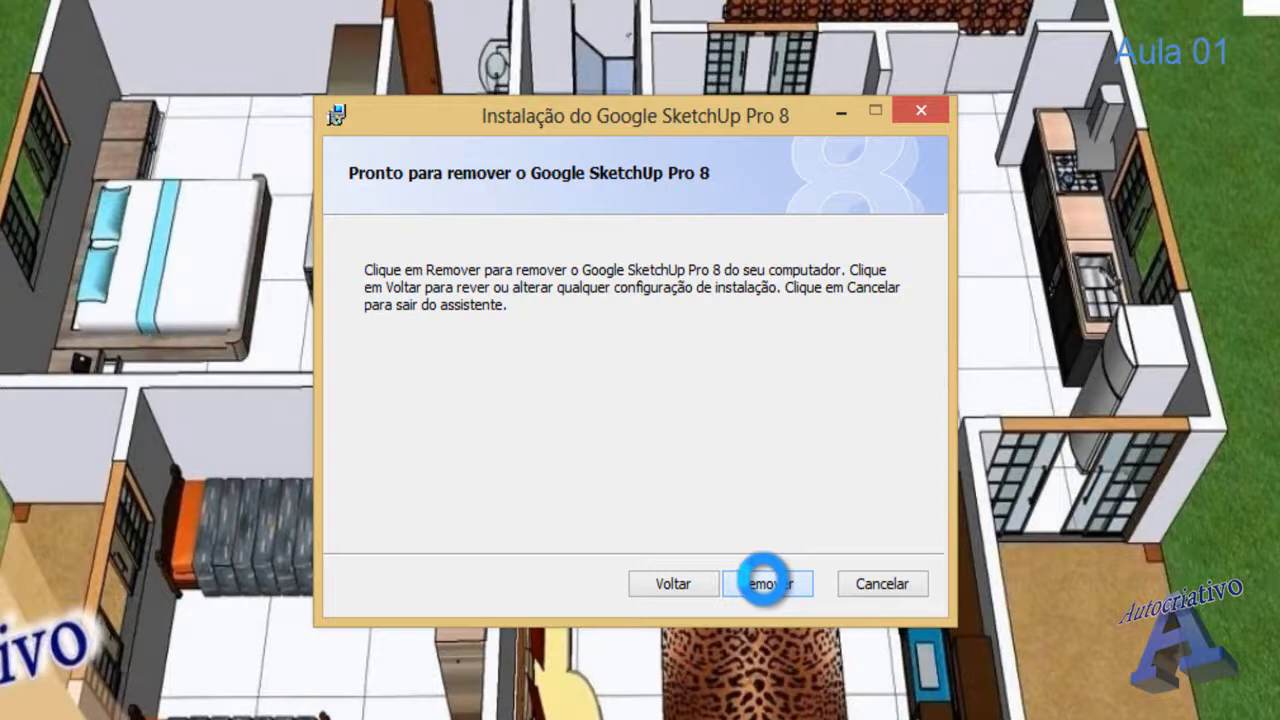
left_click(765, 583)
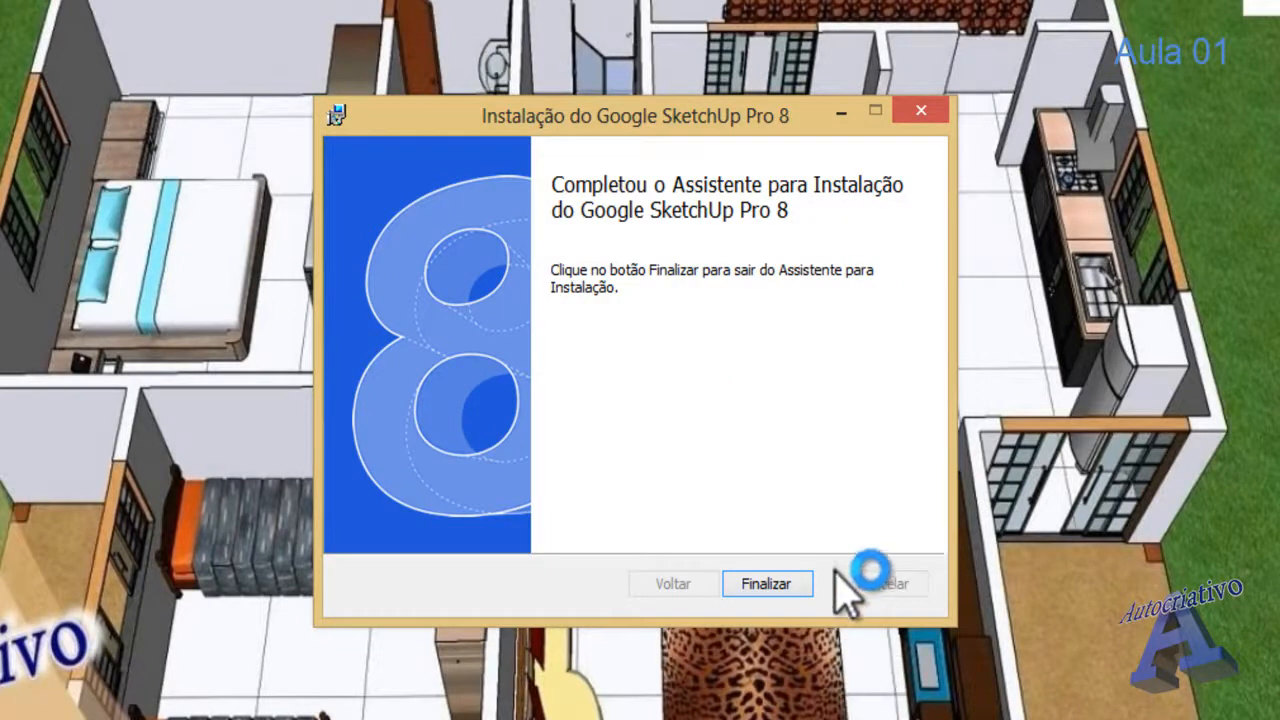
left_click(795, 588)
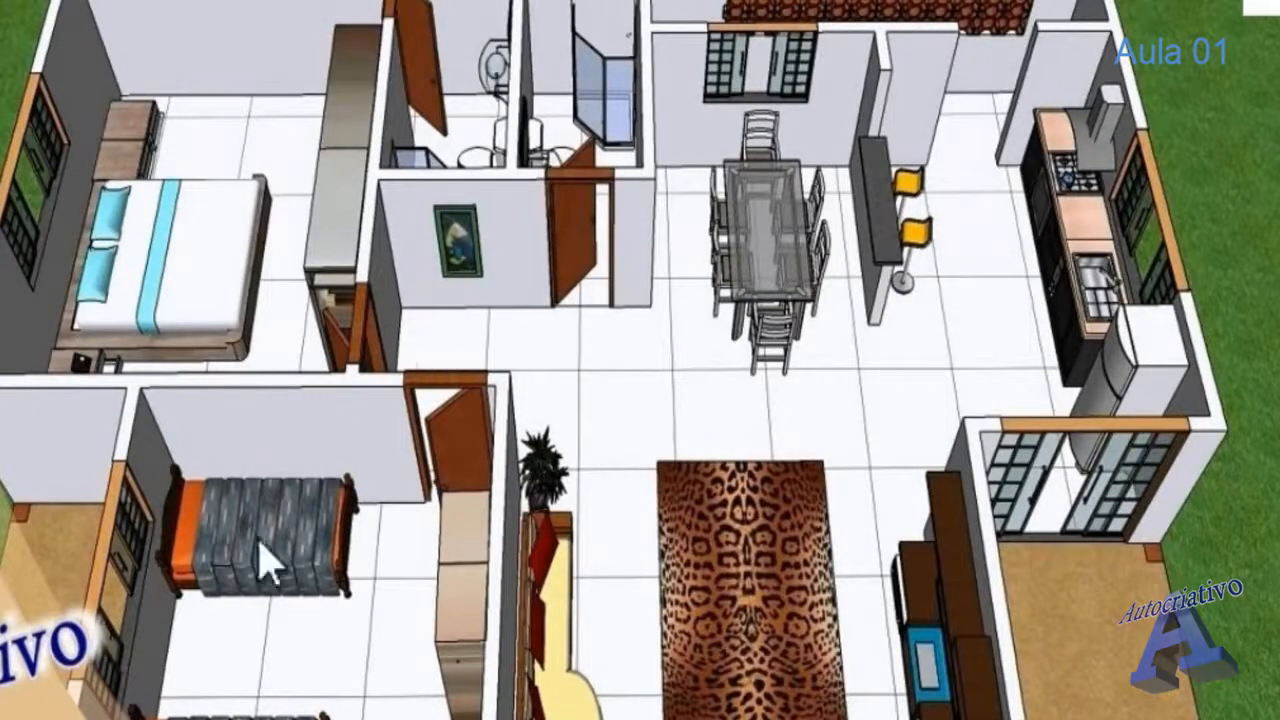
- Switch to the SketchUp uninstall survey page in Google Chrome and close the browser window
mouse_move(128, 718)
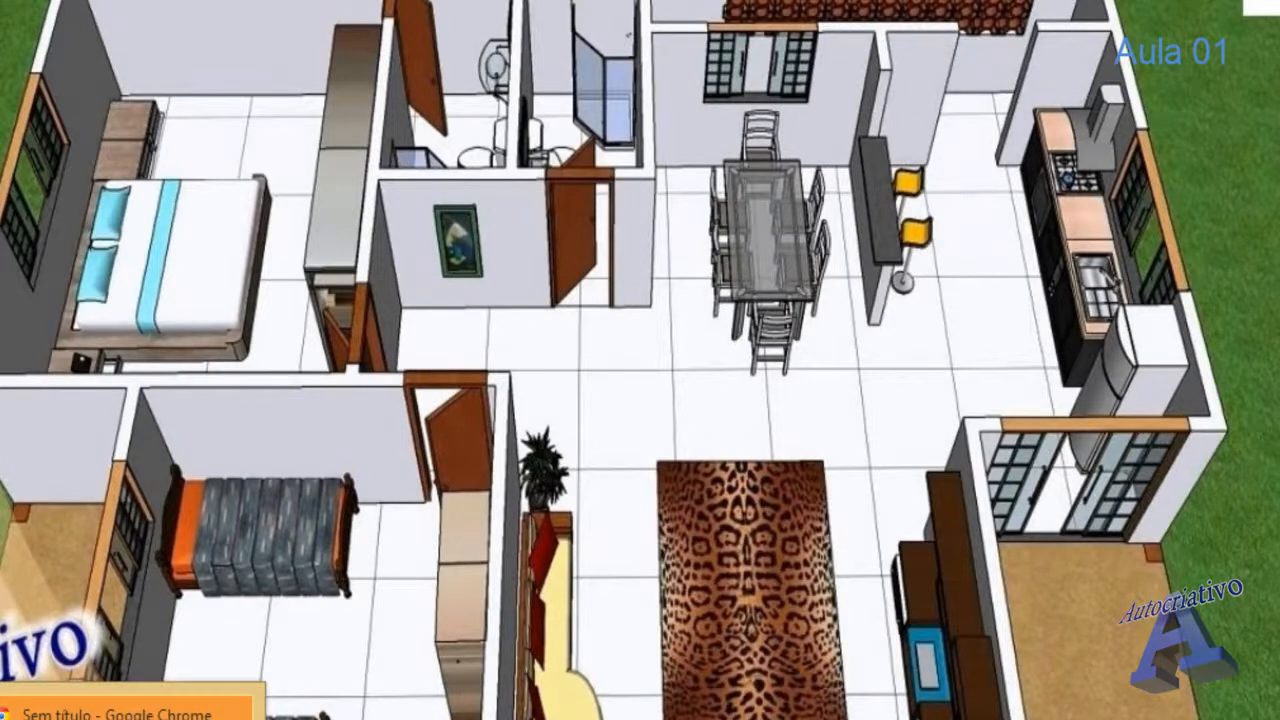
left_click(128, 716)
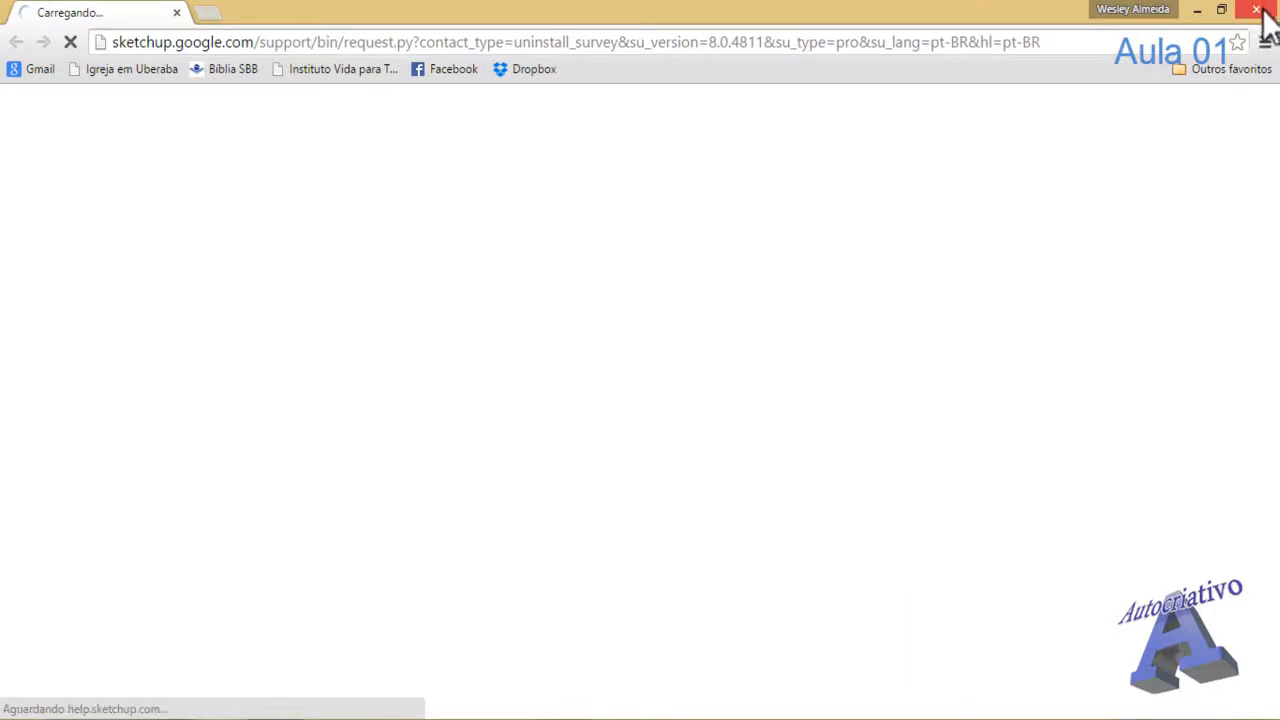
left_click(1259, 9)
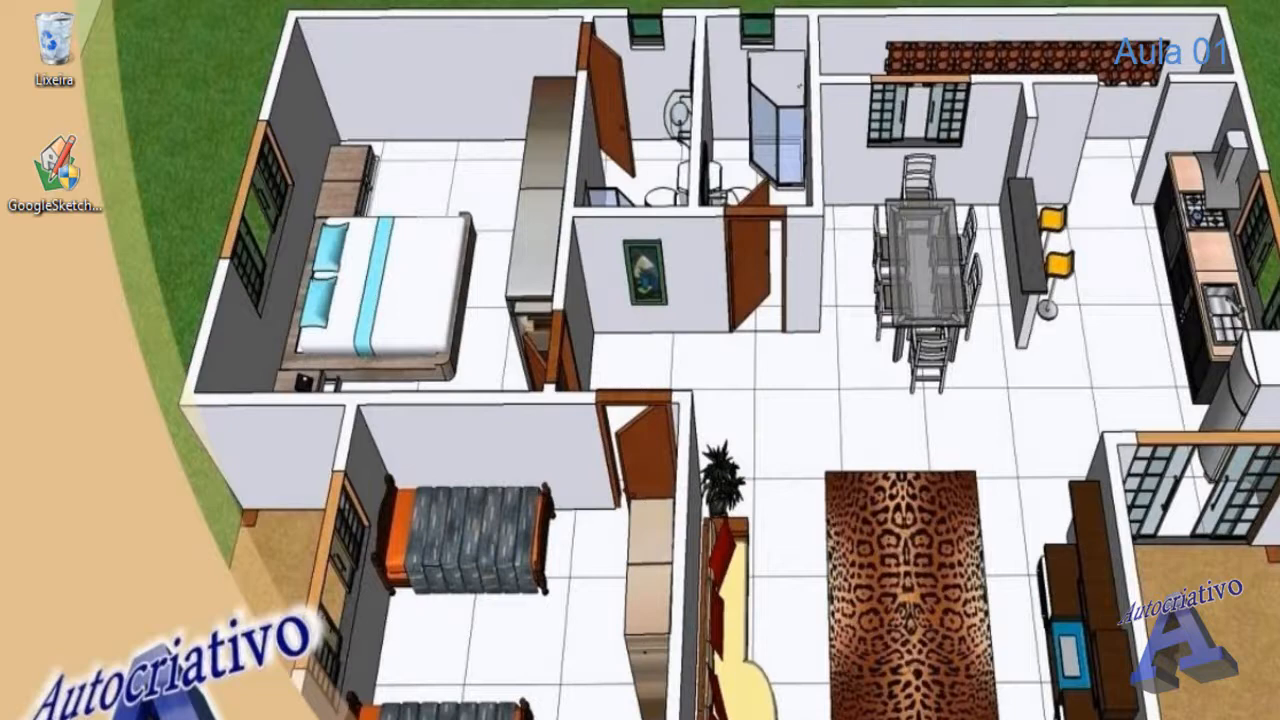
- Install Google SketchUp Pro 8 again, accepting the licence agreement and keeping the destination folder C:\Program Files (x86)\Google\Google SketchUp 8\
double_click(53, 168)
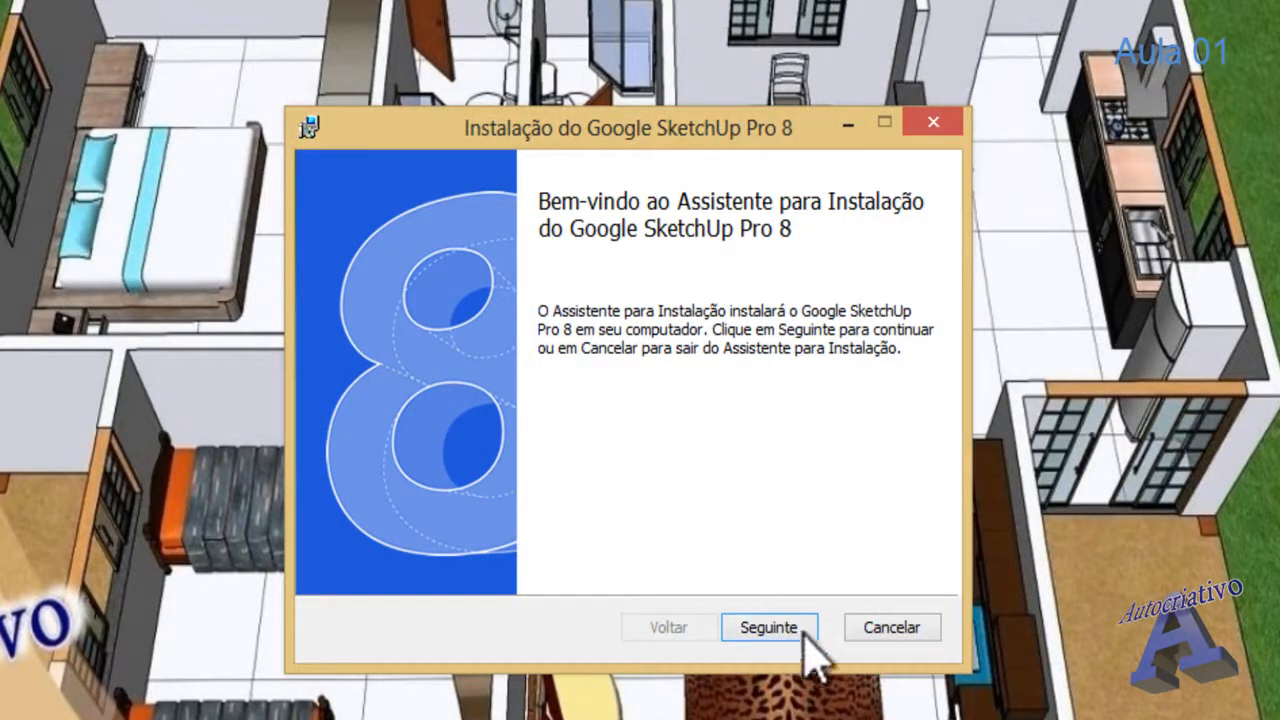
left_click(778, 628)
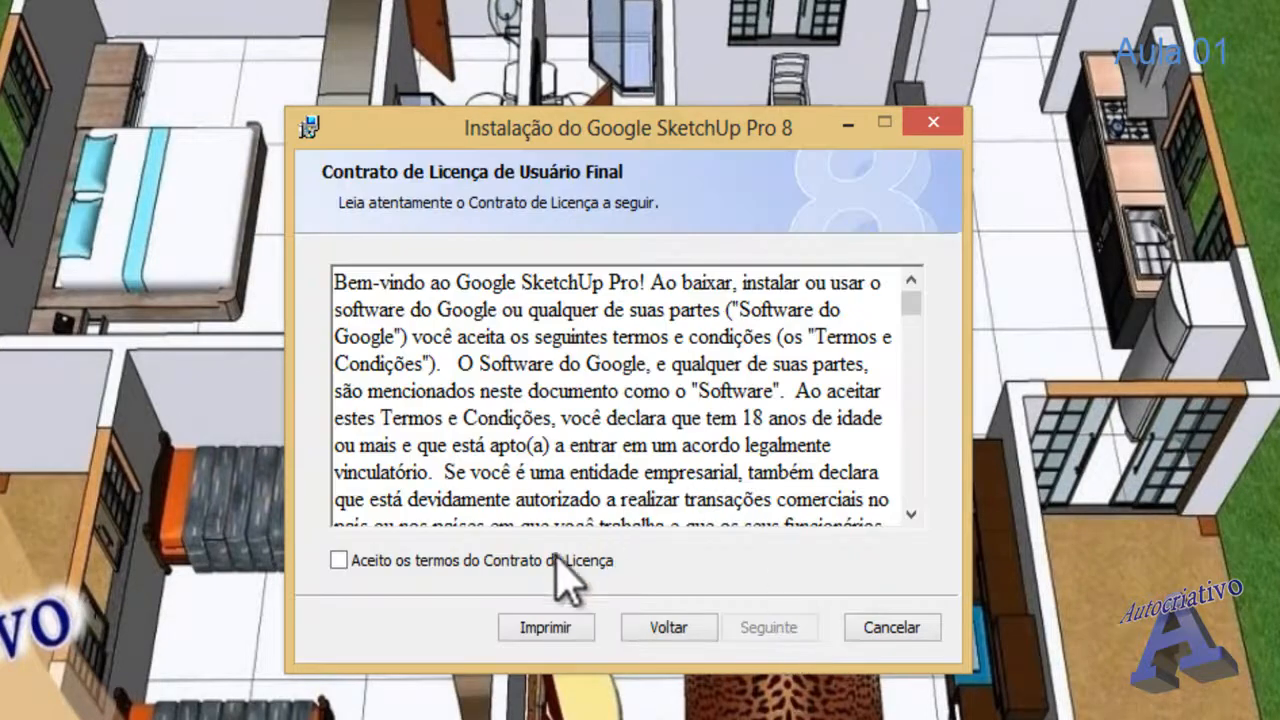
left_click(360, 568)
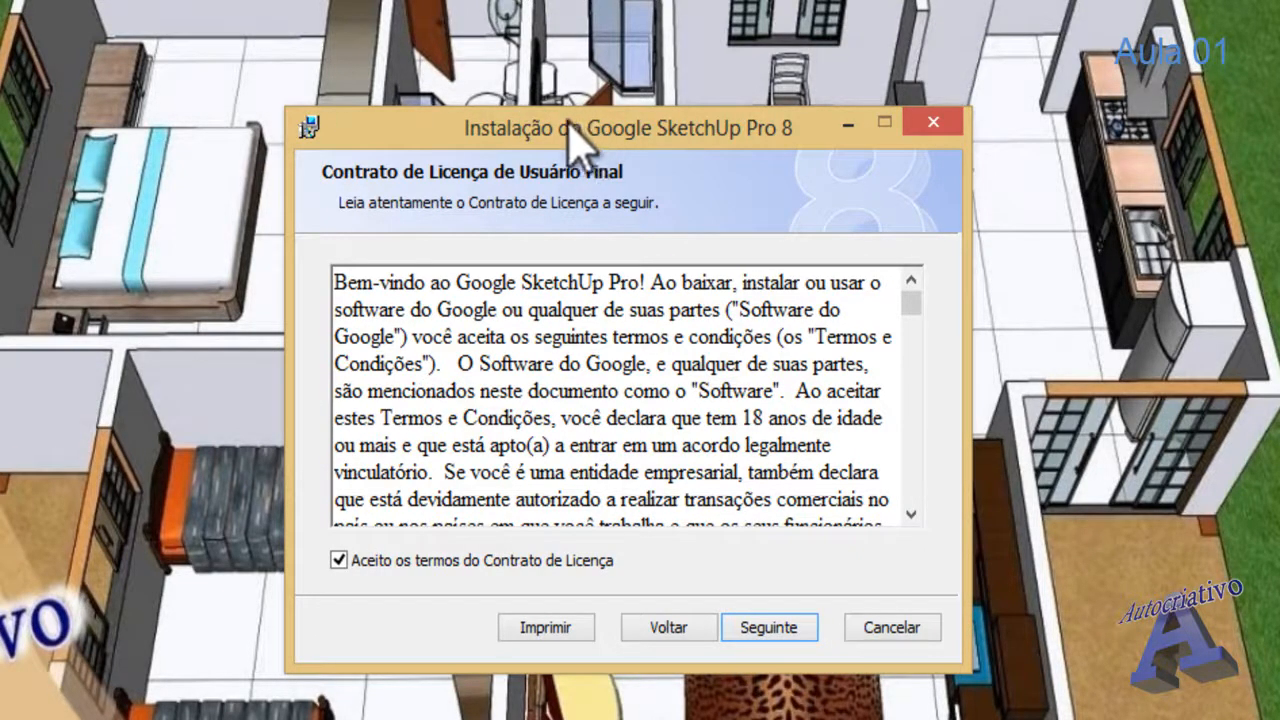
left_click(757, 630)
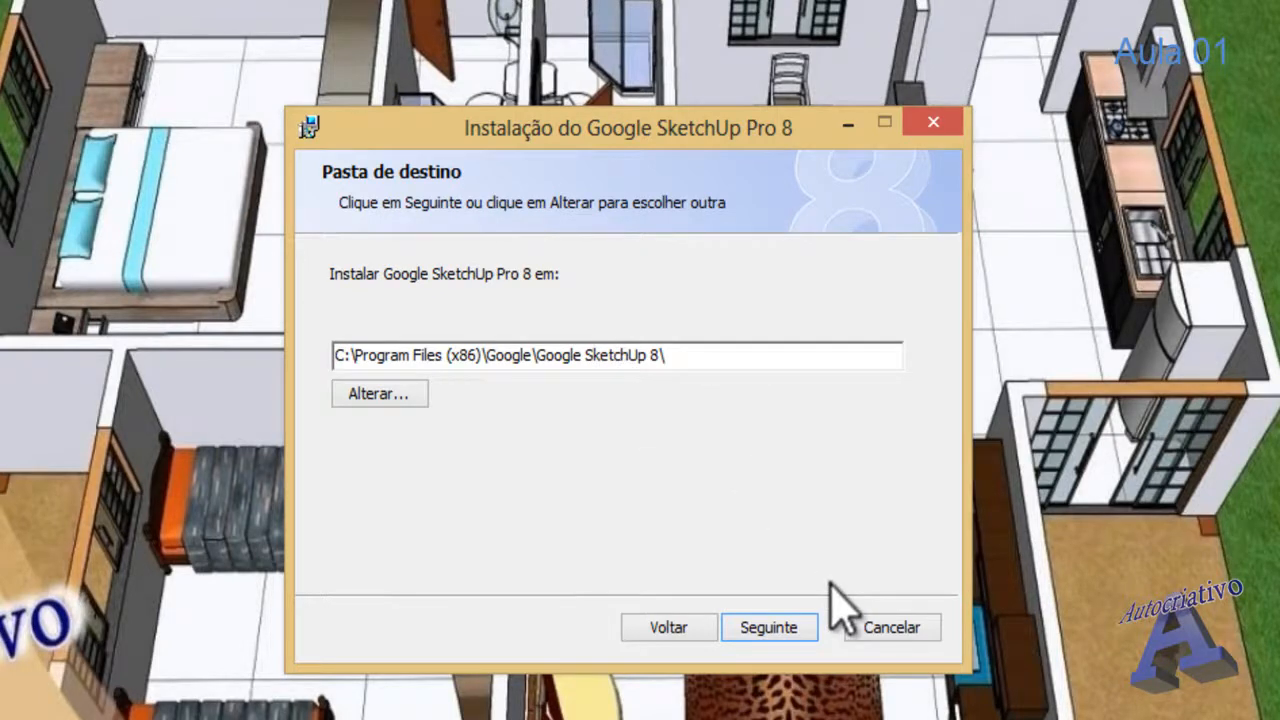
left_click(779, 634)
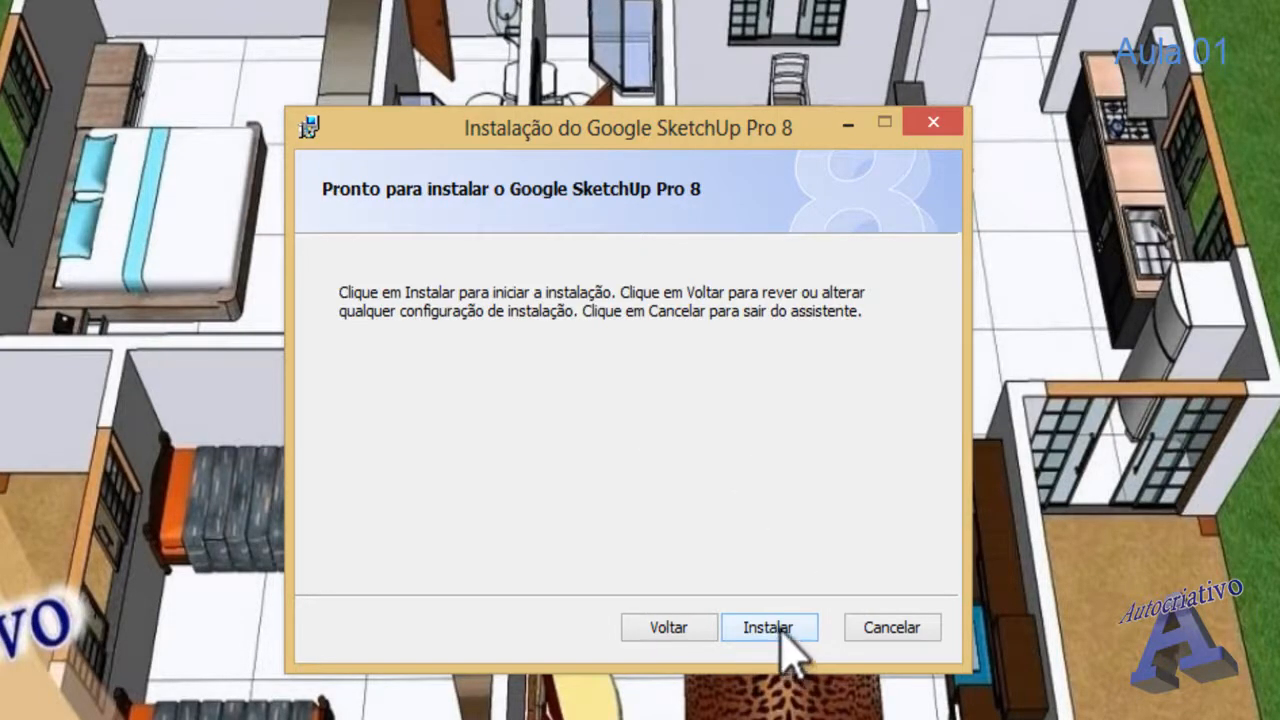
left_click(781, 634)
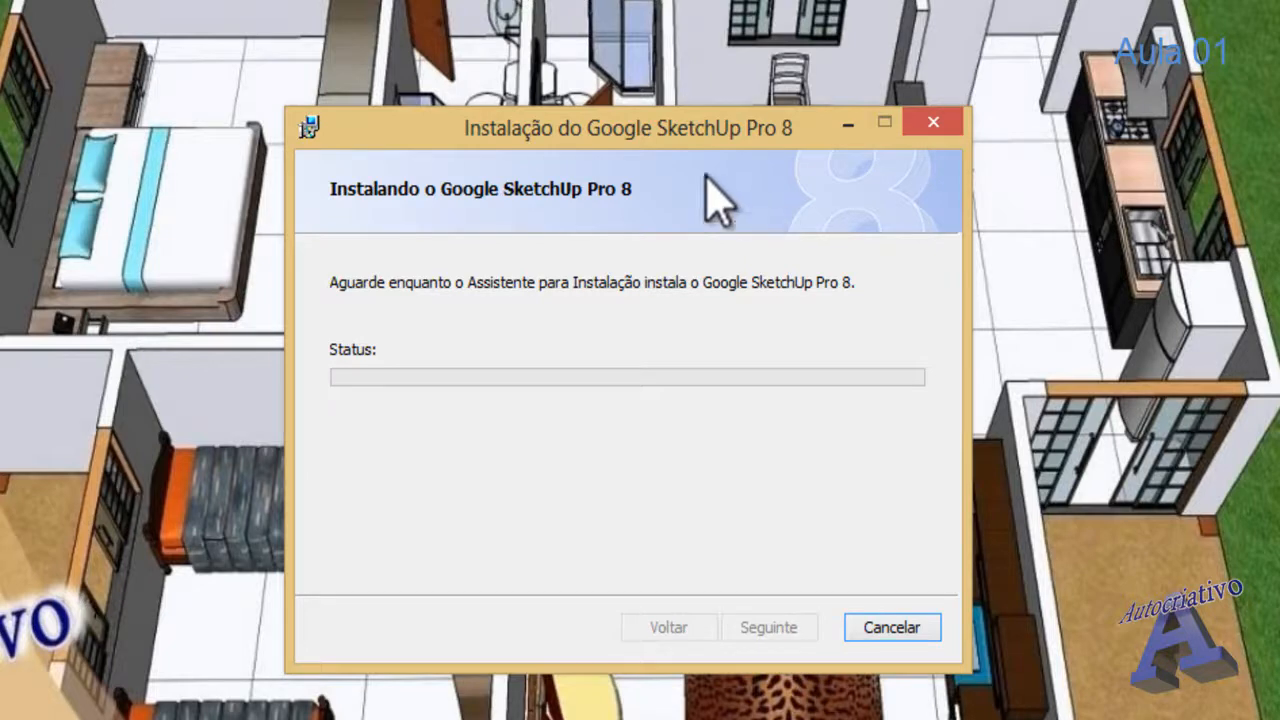
mouse_move(643, 129)
left_mouse_down()
mouse_move(643, 206)
mouse_move(637, 153)
mouse_move(659, 128)
left_mouse_up()
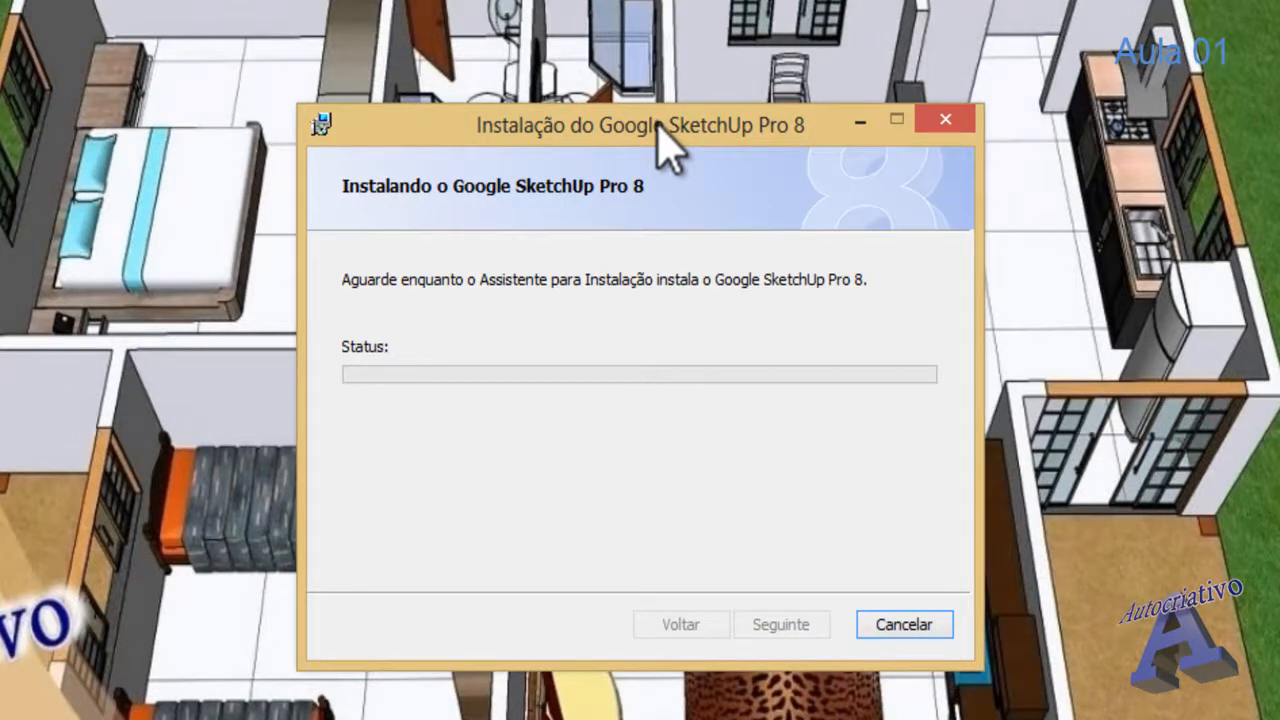
left_click(500, 468)
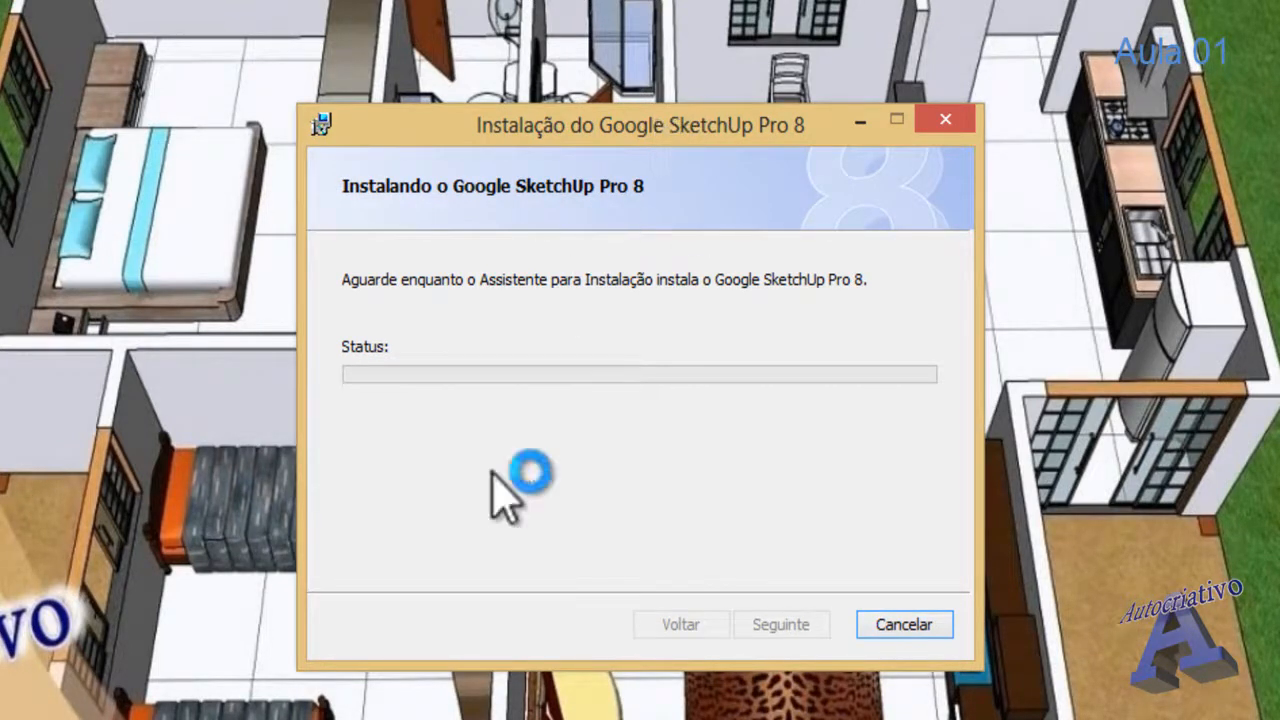
right_click(103, 718)
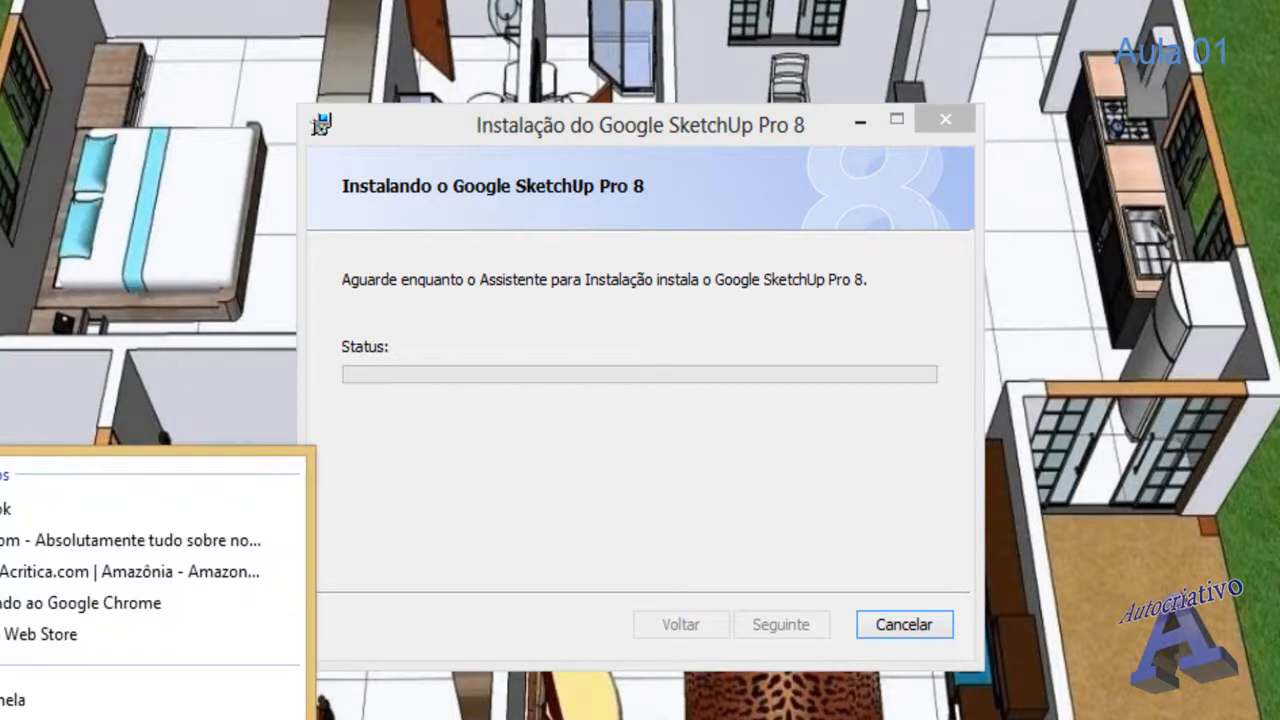
key("Escape")
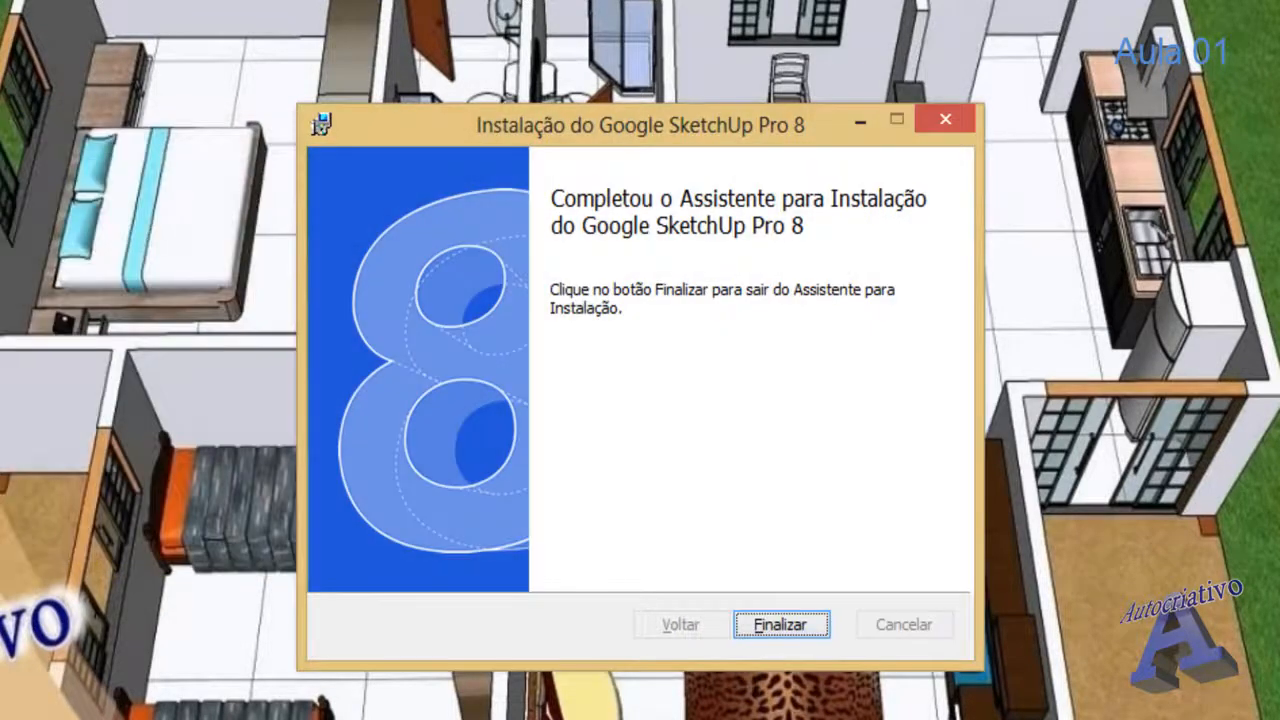
- Finish the setup wizard and launch Google SketchUp 8 from the desktop
left_click(818, 632)
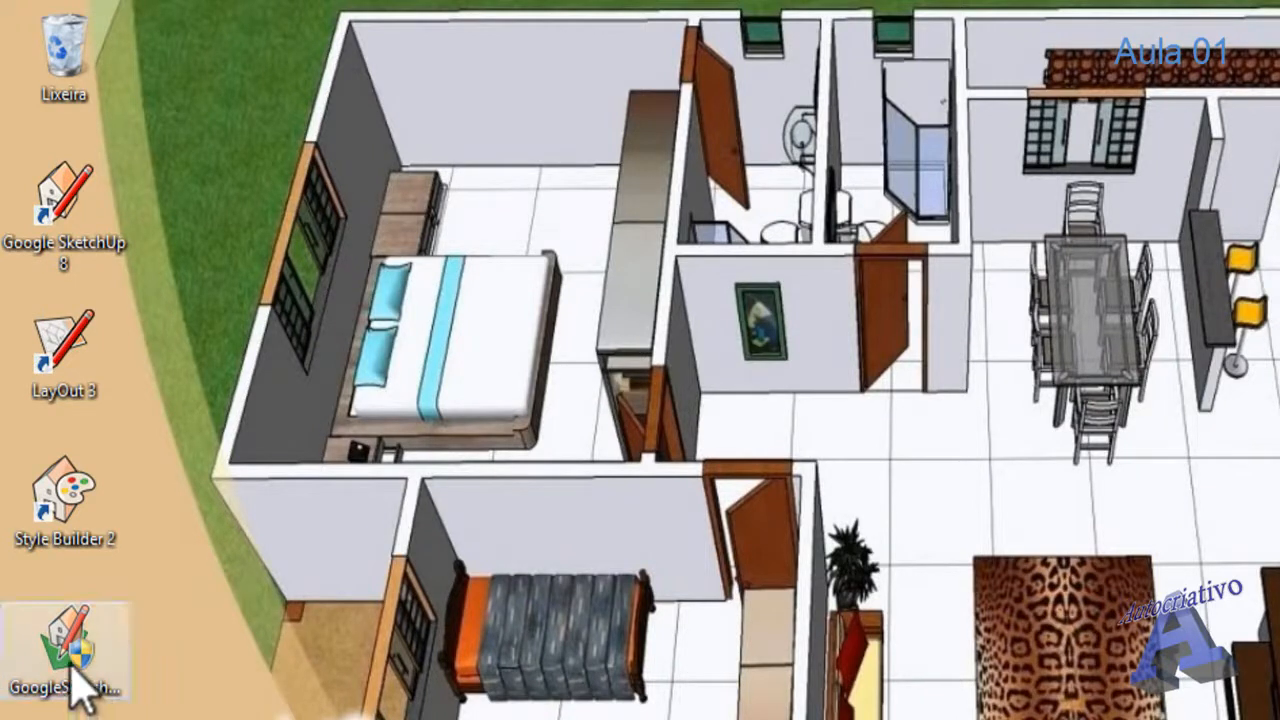
left_click(64, 192)
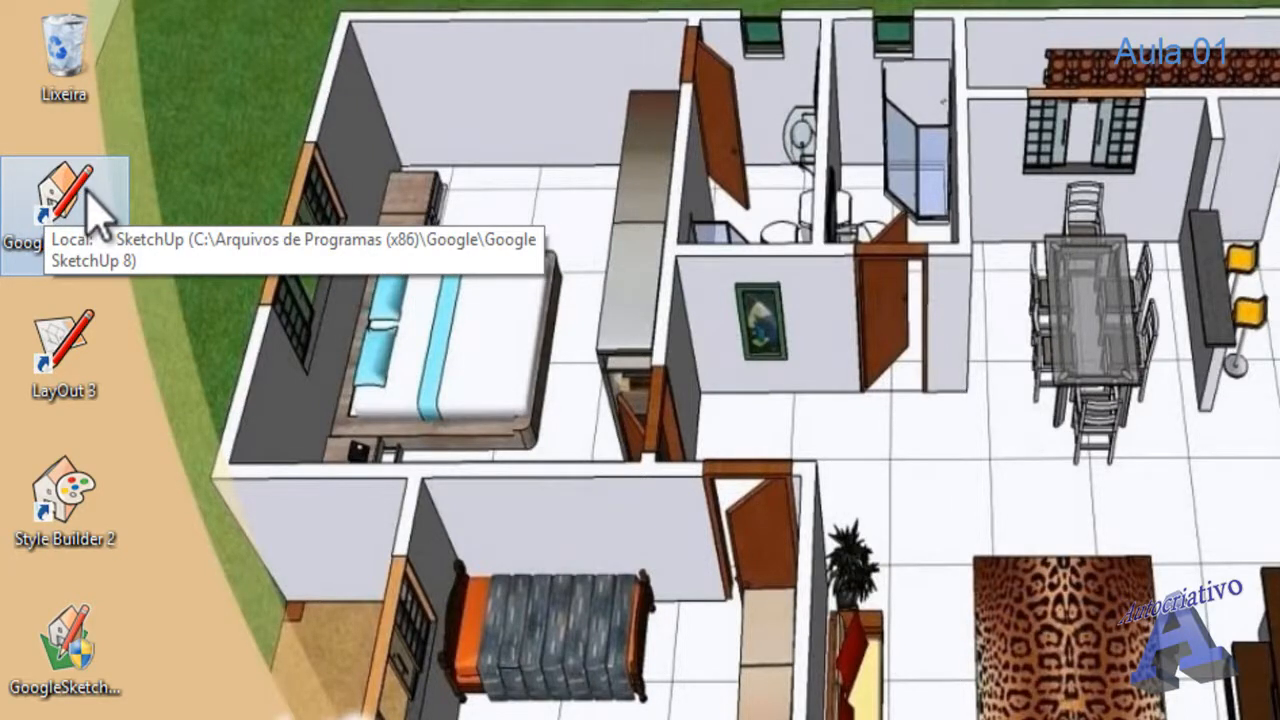
double_click(97, 207)
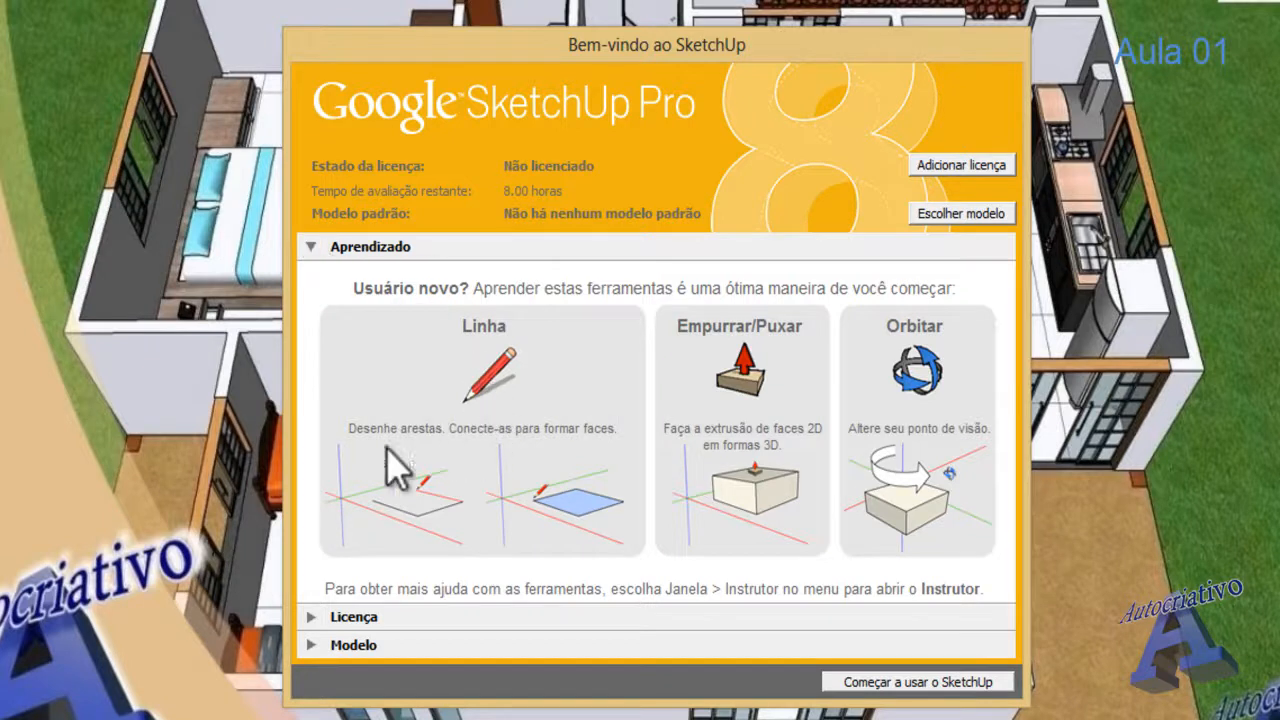
- Review the licence details in the welcome window, and browse the available templates down to the plan view ones
left_click(312, 617)
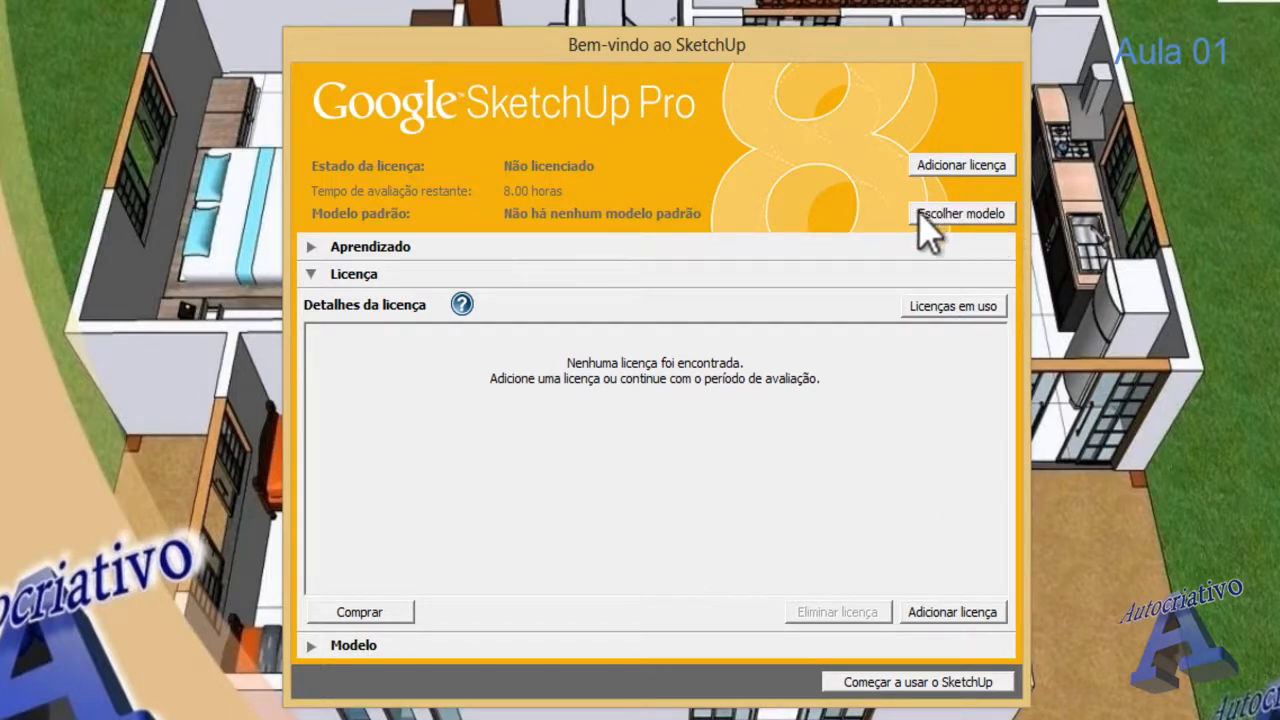
left_click(312, 646)
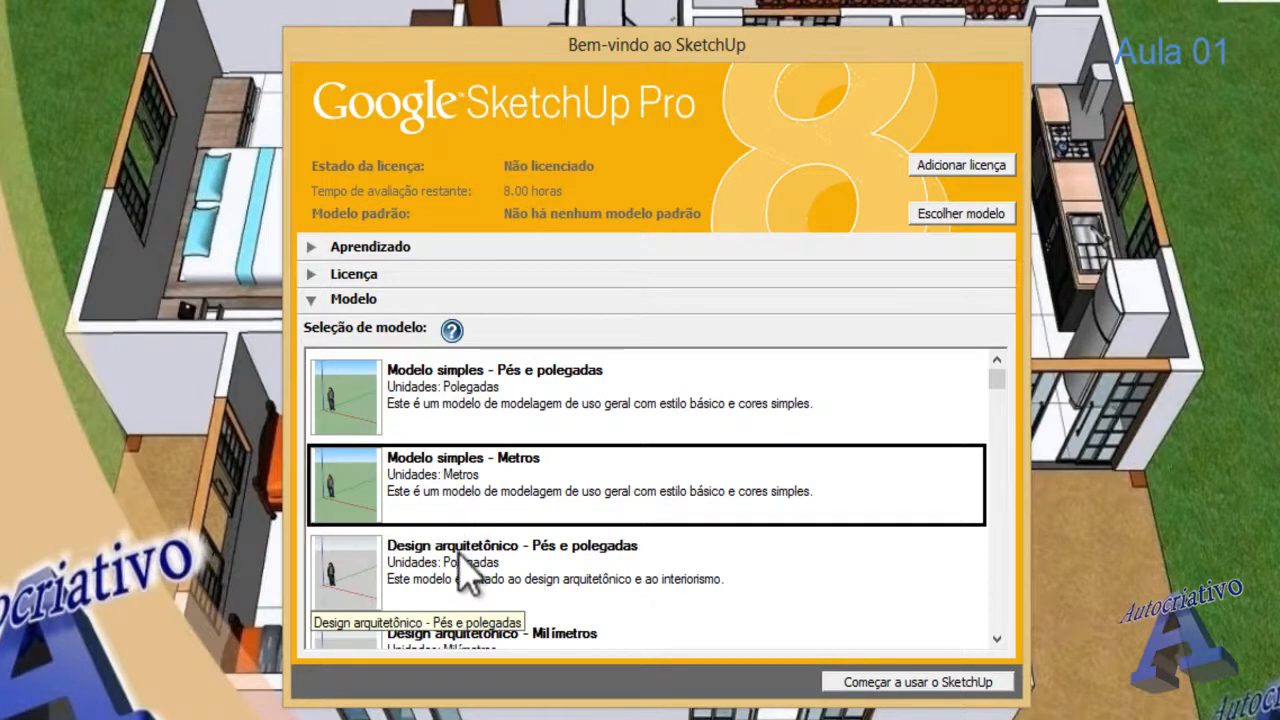
left_click(997, 638)
left_click(997, 638)
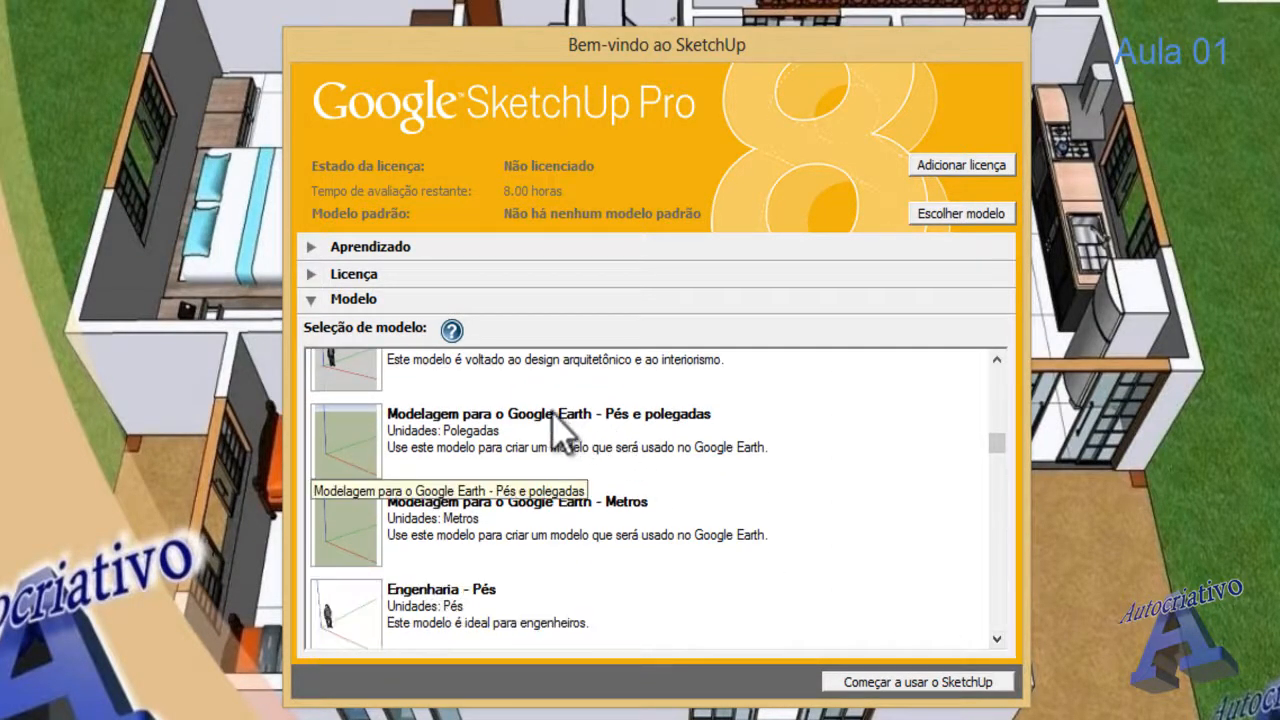
left_click(997, 638)
left_click(997, 638)
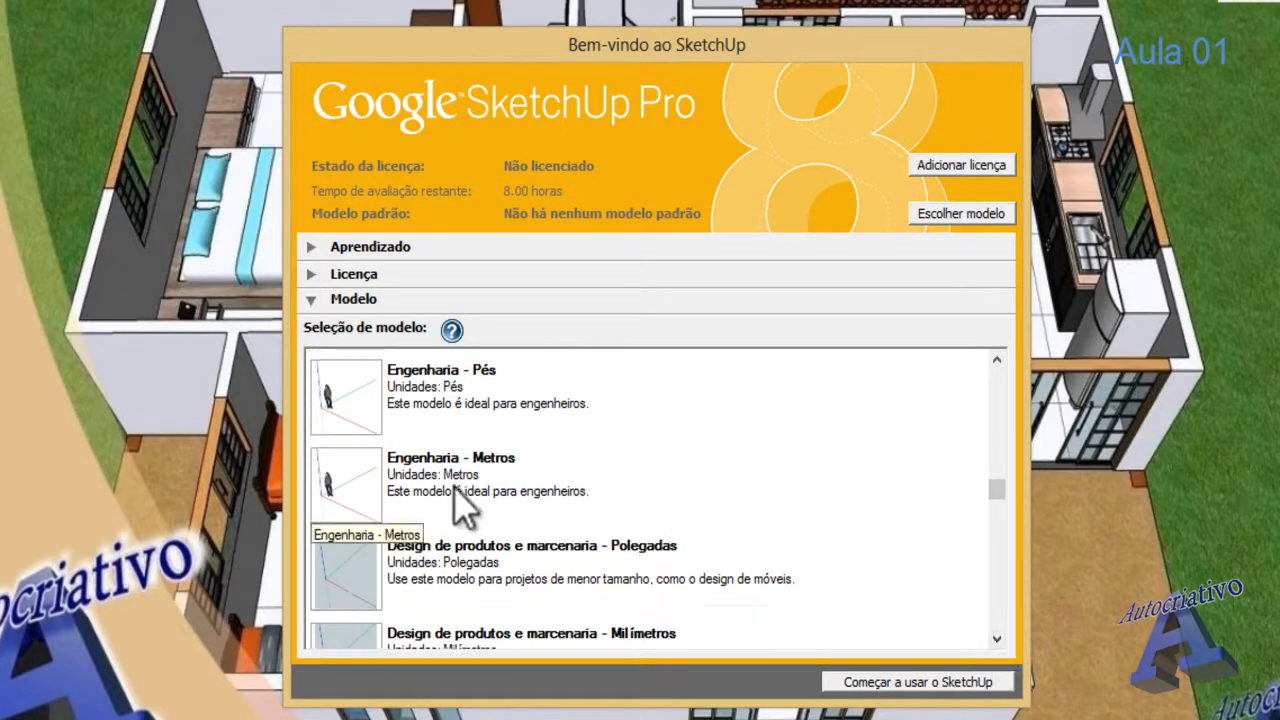
left_click(1000, 640)
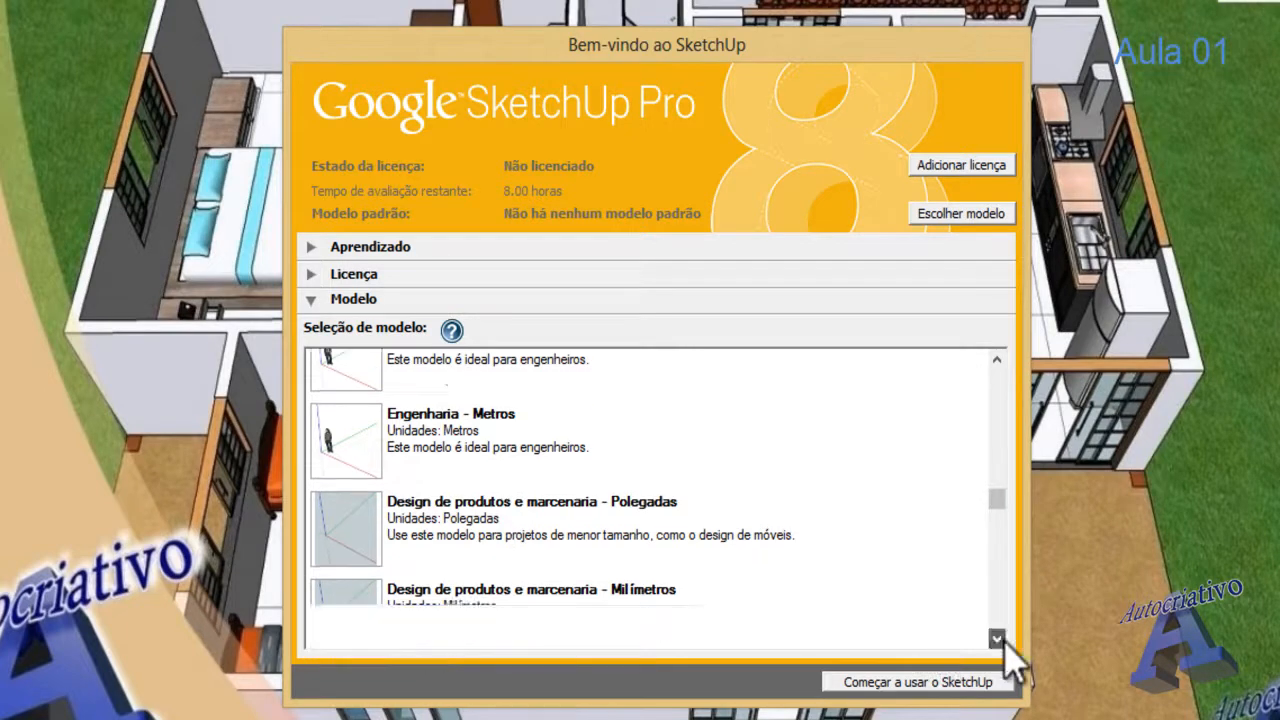
left_click(1000, 640)
left_click(1000, 640)
left_click(1000, 640)
left_click(1000, 640)
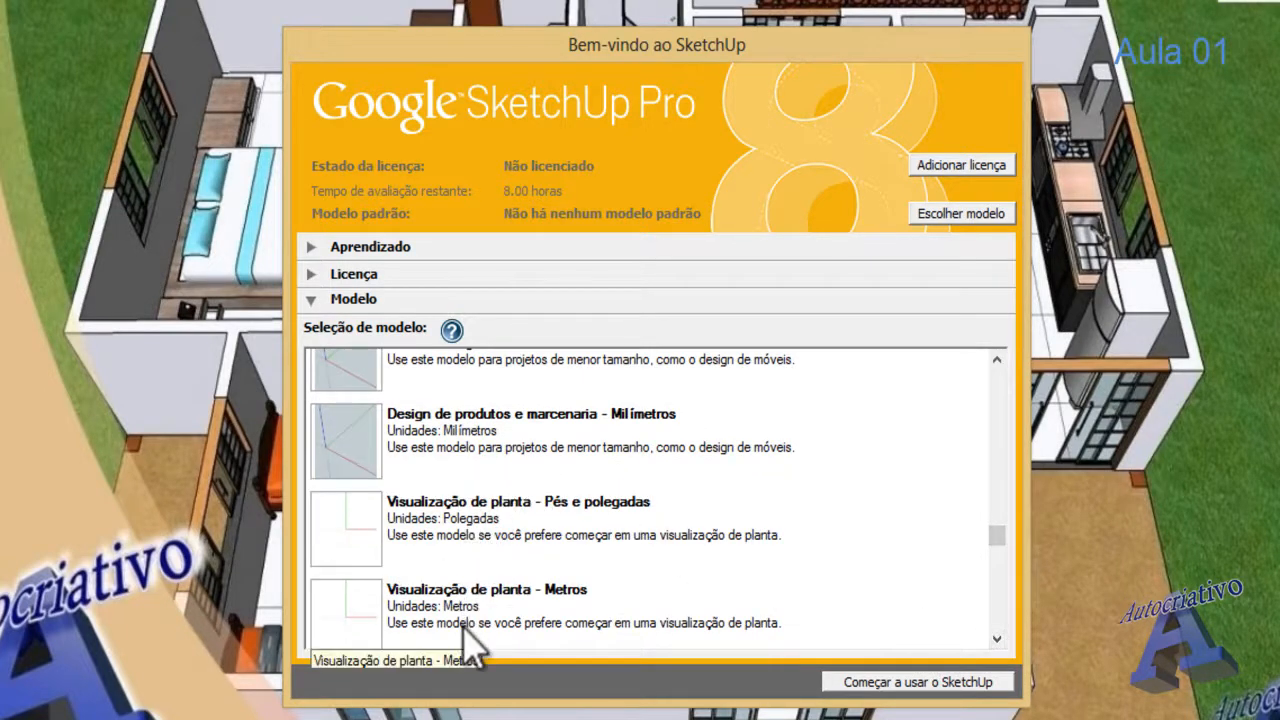
left_click_drag(998, 535, 1000, 378)
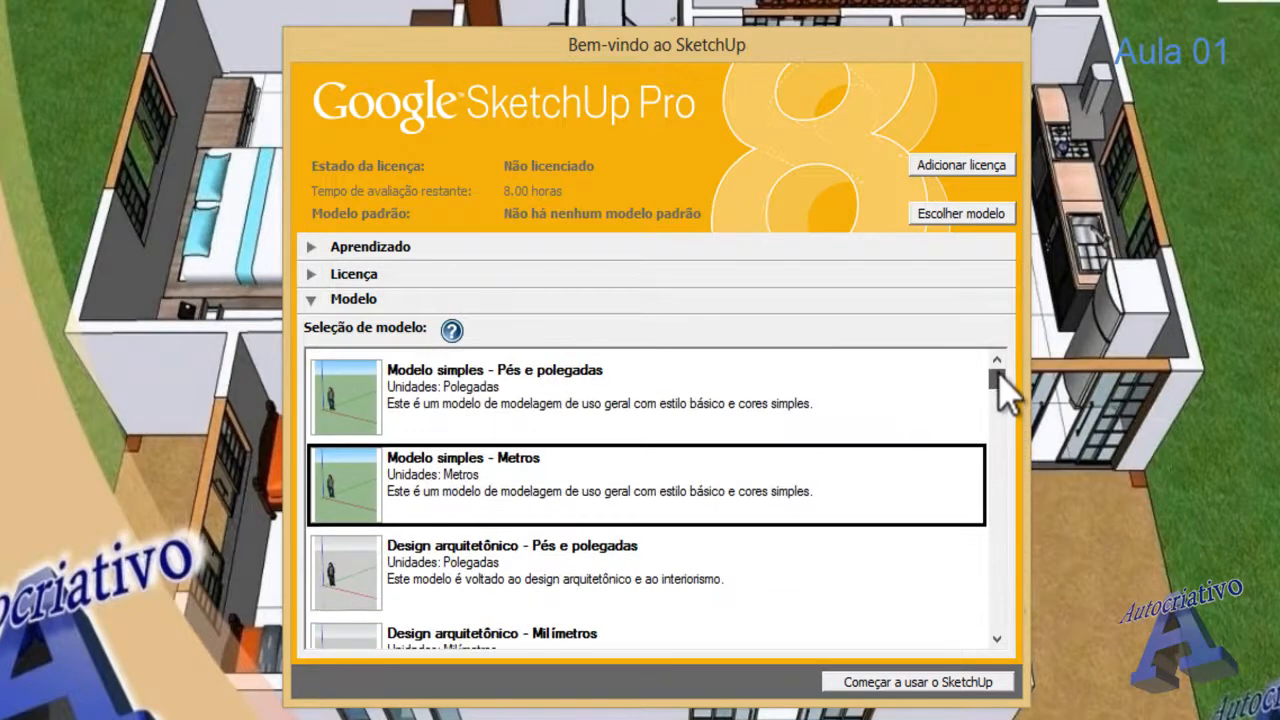
- Browse the welcome window's template list from the Modelo simples entries down to the Modelo de treinamento inicial ones and back
scroll(605, 435, "down", 1)
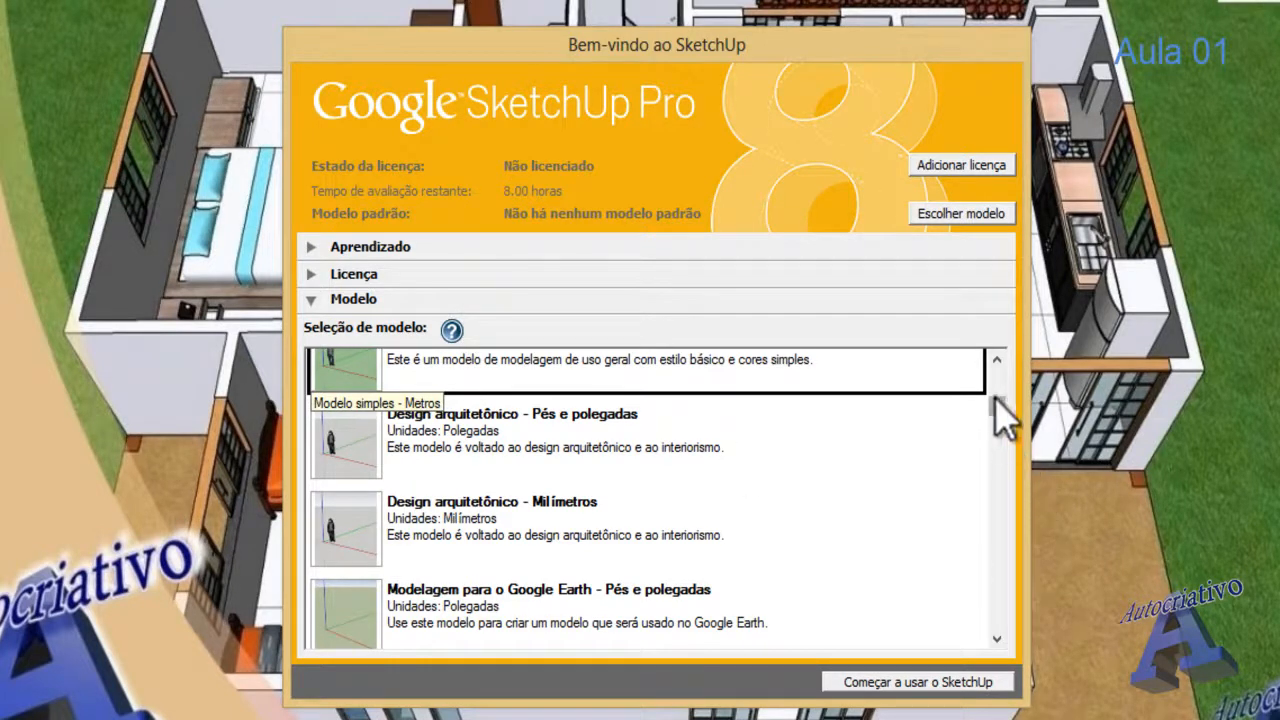
left_click_drag(997, 412, 995, 372)
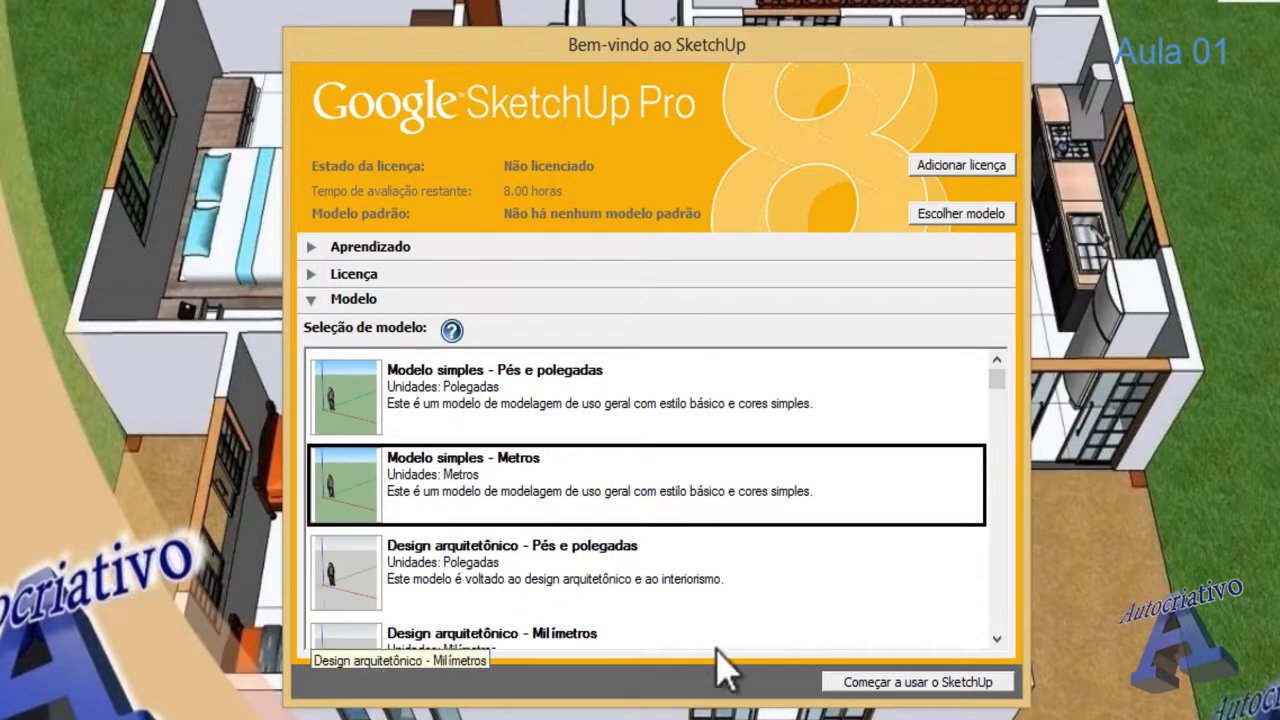
left_click(996, 639)
left_click(996, 639)
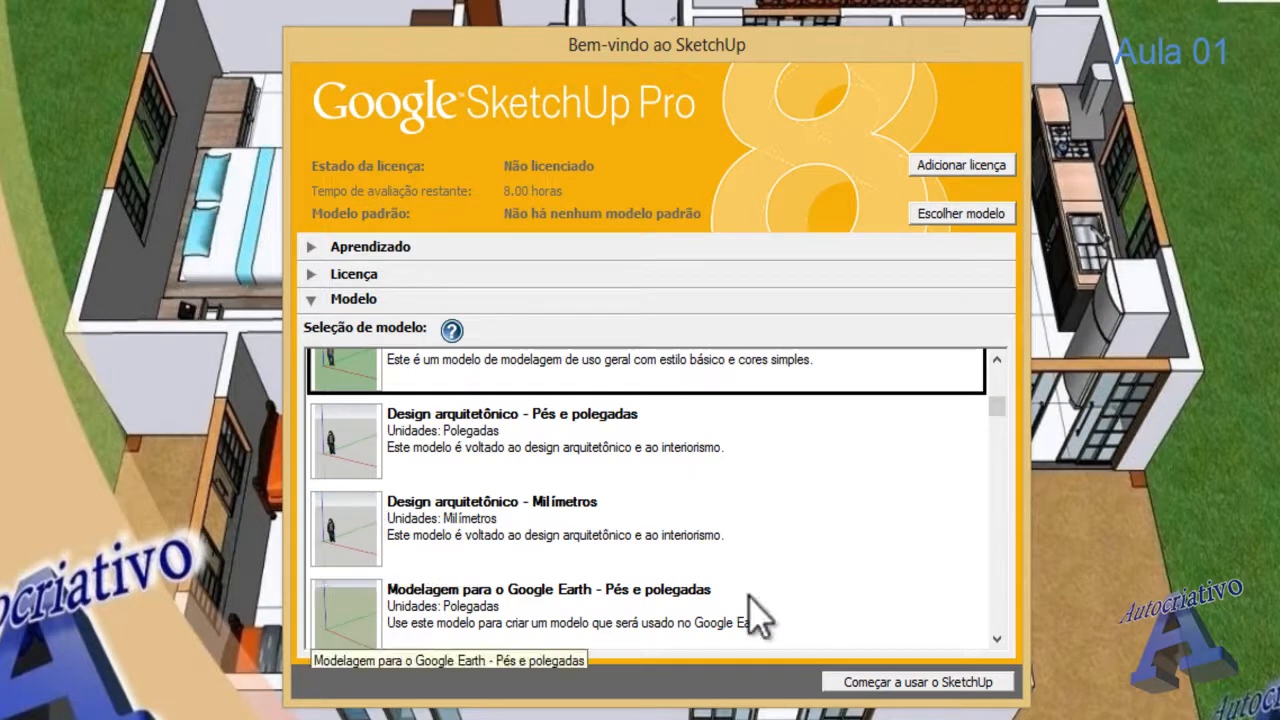
left_click_drag(995, 405, 1000, 492)
scroll(640, 520, "down", 1)
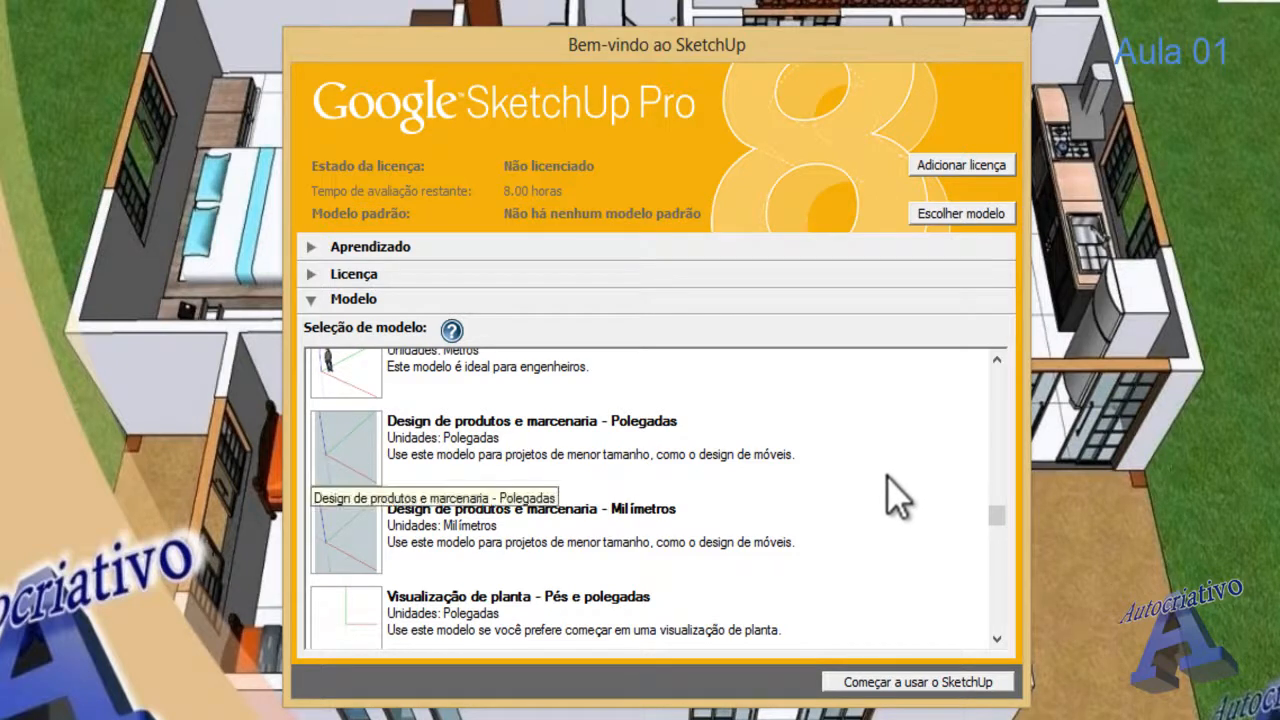
left_click(997, 639)
left_click(997, 639)
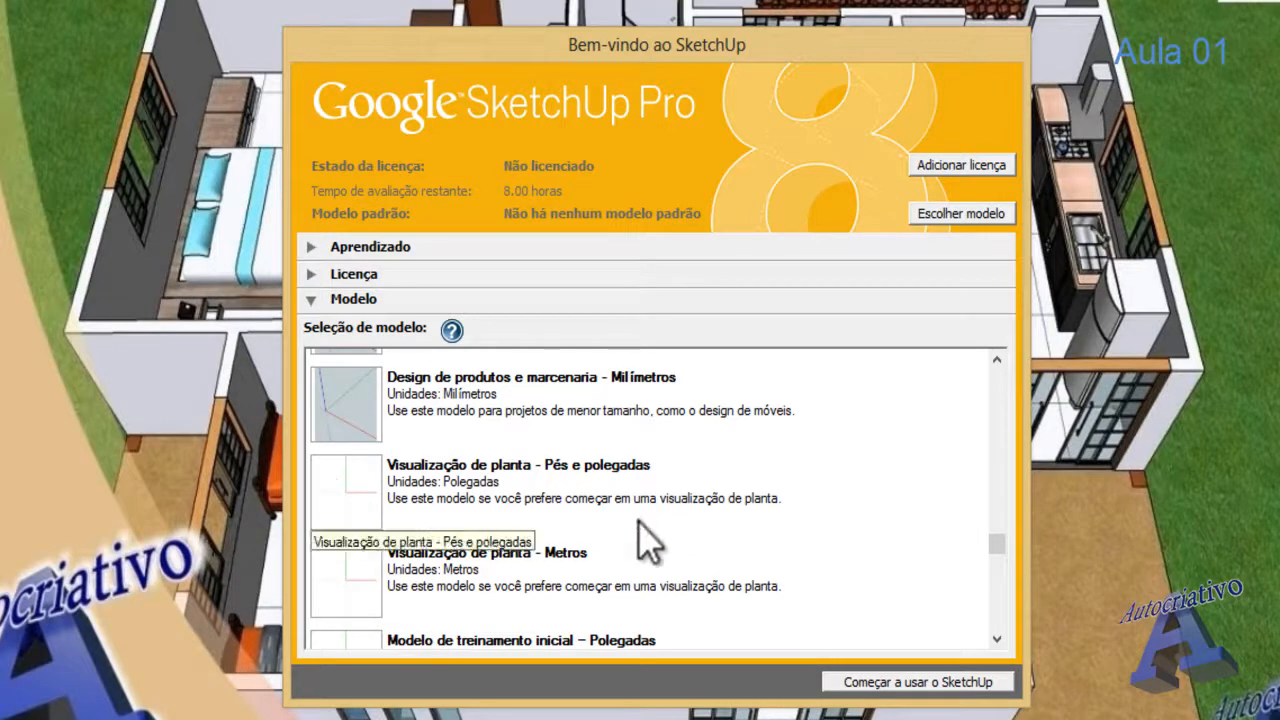
left_click_drag(998, 545, 995, 582)
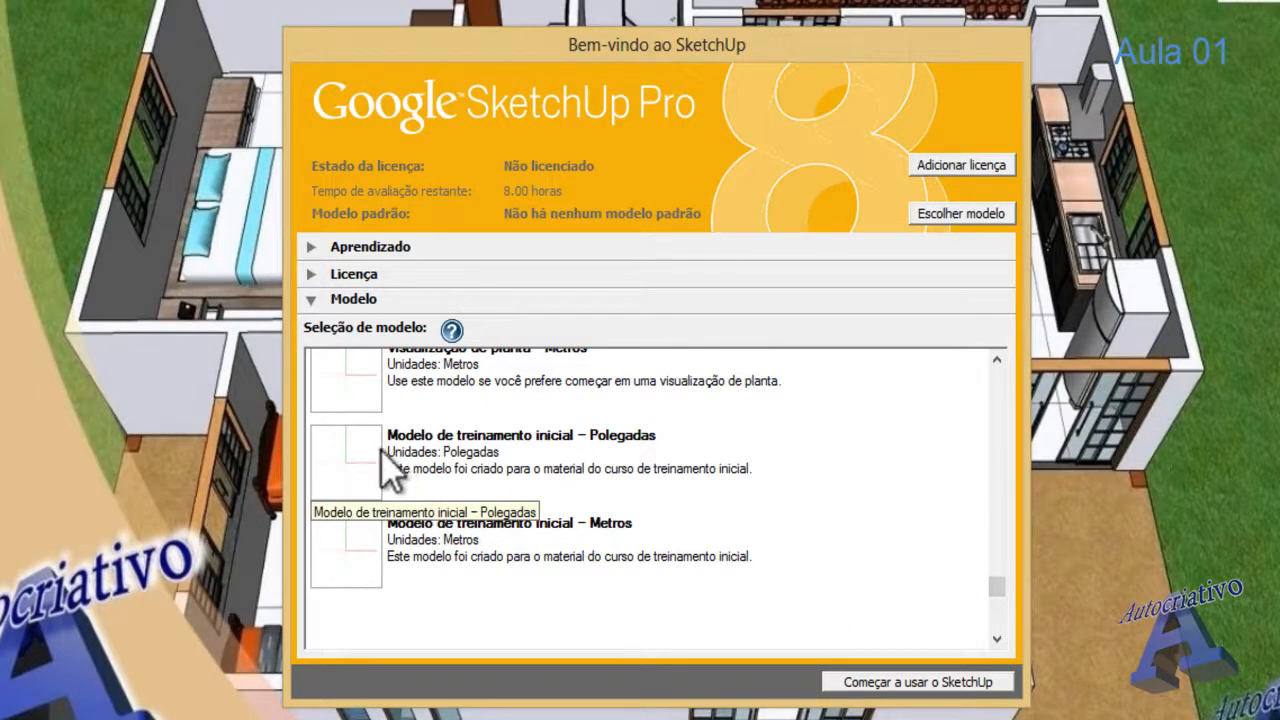
scroll(385, 462, "up", 2)
scroll(355, 440, "up", 7)
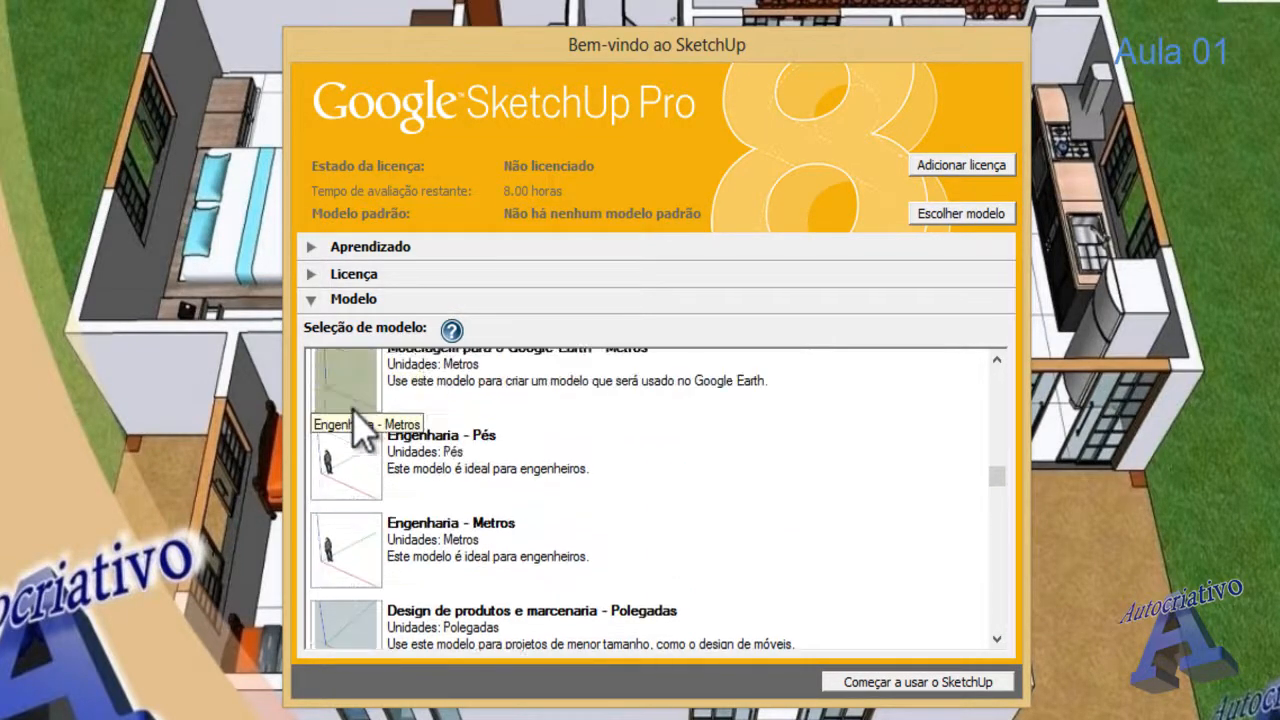
scroll(352, 416, "up", 2)
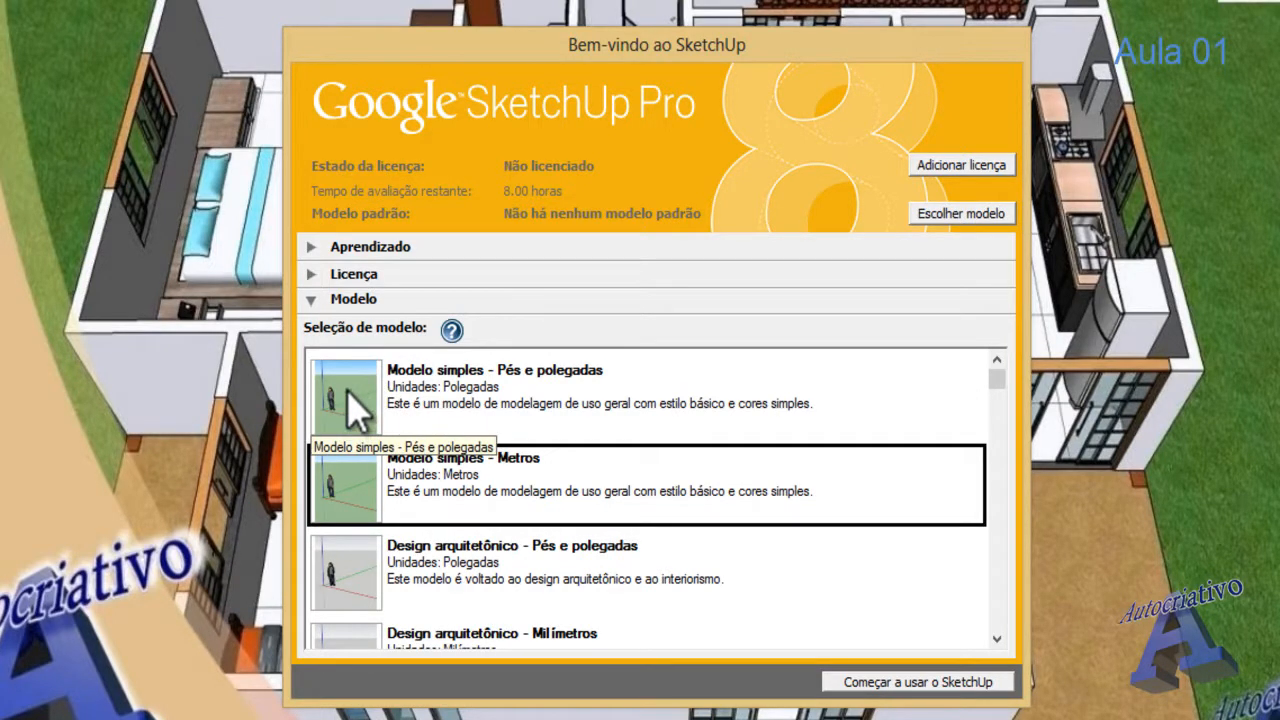
- Compare the preview images and units of the architectural, Google Earth, engineering, product design and plan view templates
scroll(352, 420, "down", 3)
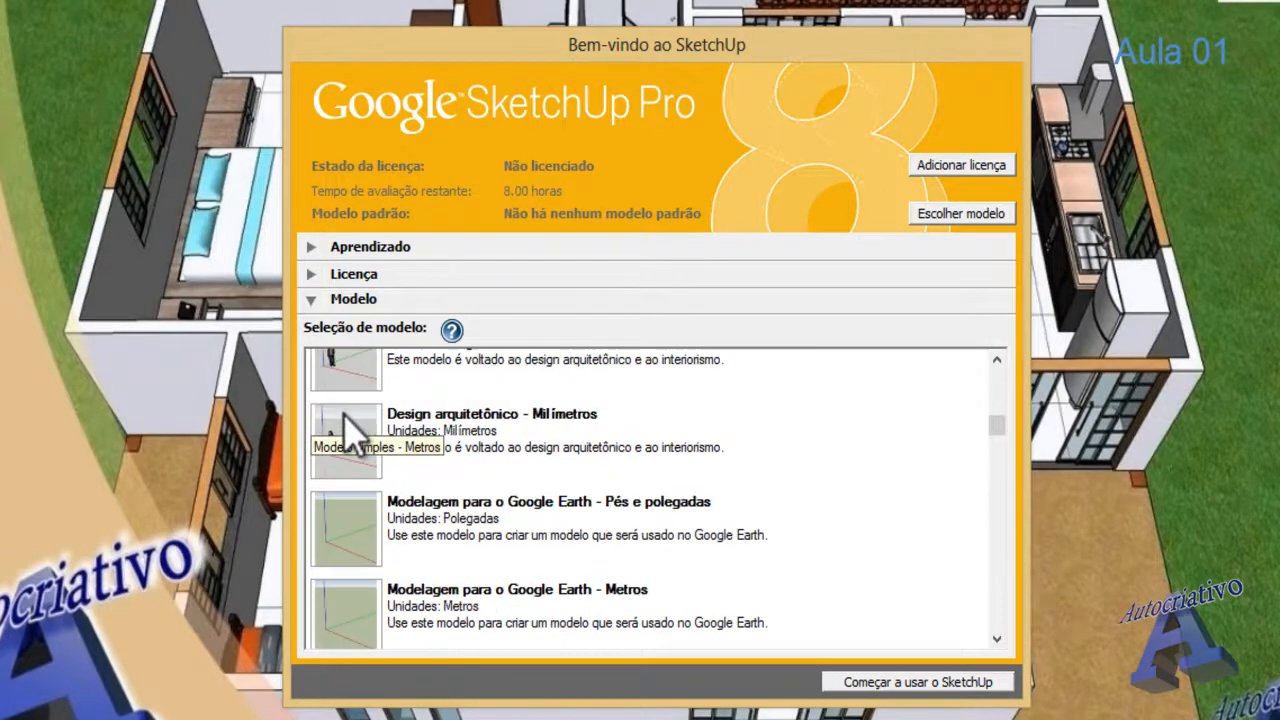
scroll(350, 430, "down", 2)
scroll(368, 450, "down", 1)
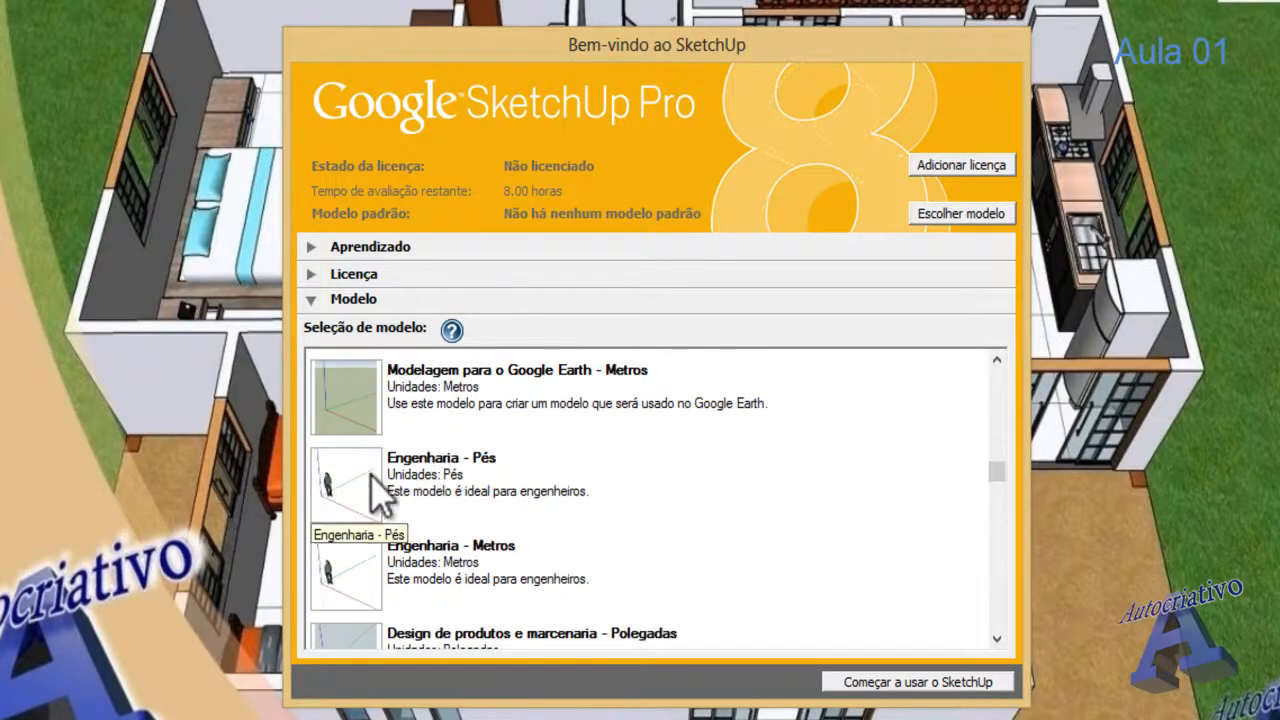
scroll(340, 580, "down", 4)
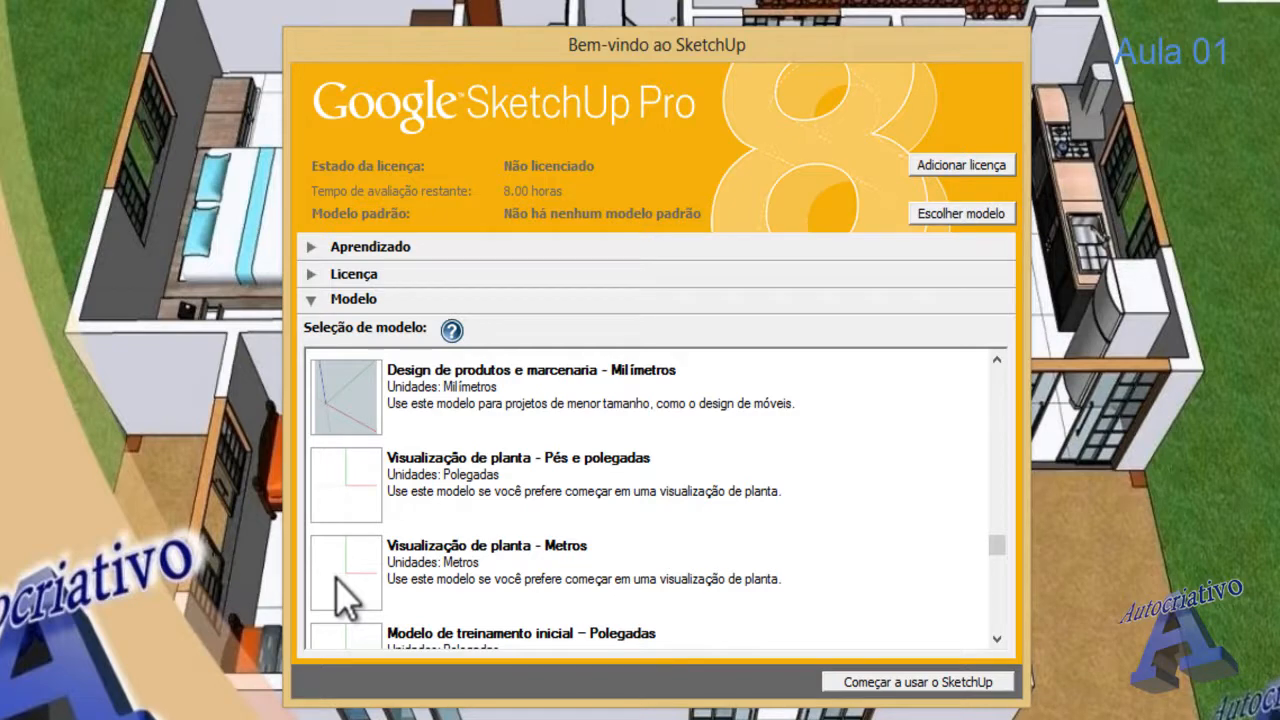
scroll(350, 500, "up", 5)
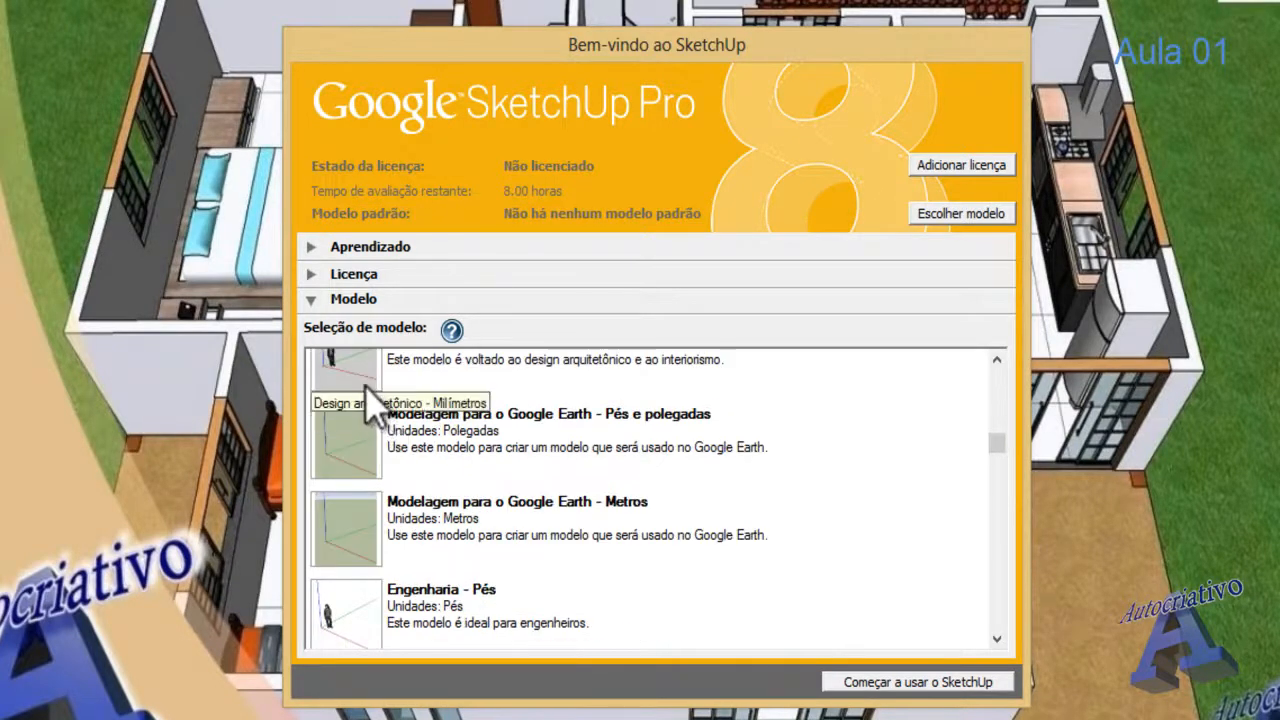
scroll(350, 400, "down", 2)
scroll(362, 400, "down", 3)
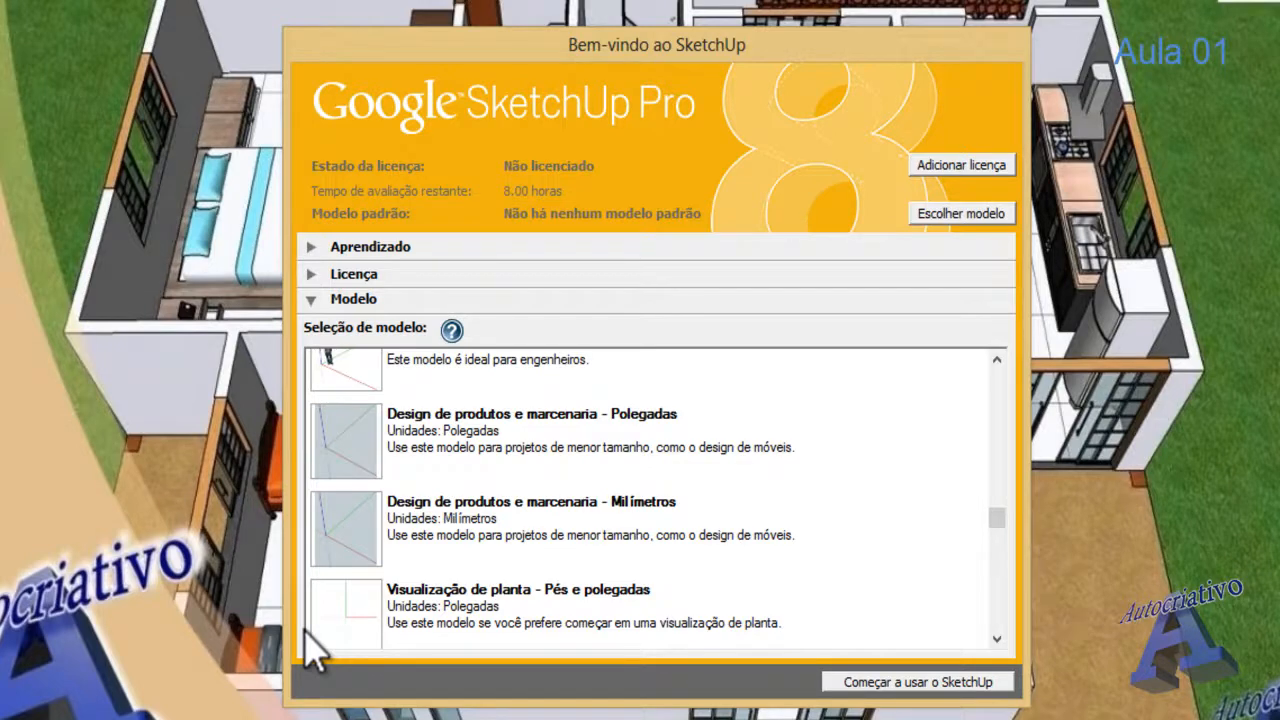
left_click_drag(994, 518, 995, 372)
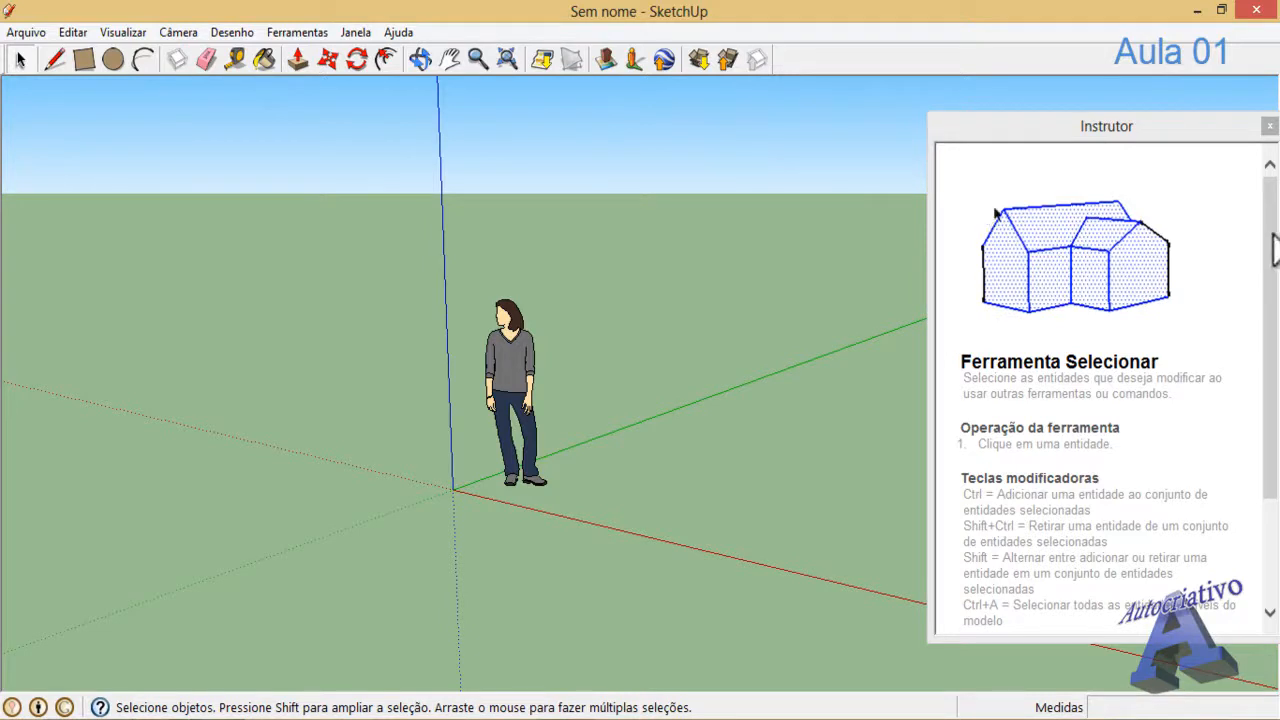
- Read the Instrutor help for the Select, Line and Circle tools, and close the Instrutor window
mouse_move(1273, 233)
left_mouse_down()
mouse_move(1275, 413)
mouse_move(1273, 218)
left_mouse_up()
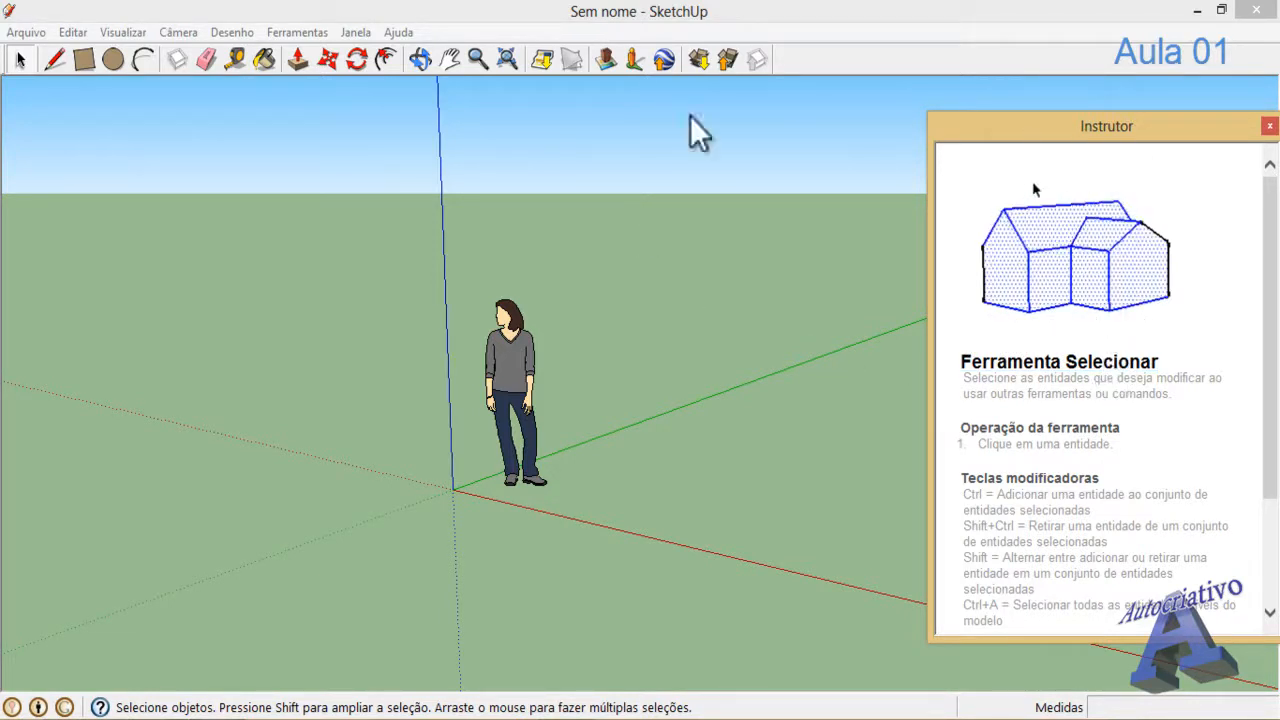
left_click(57, 60)
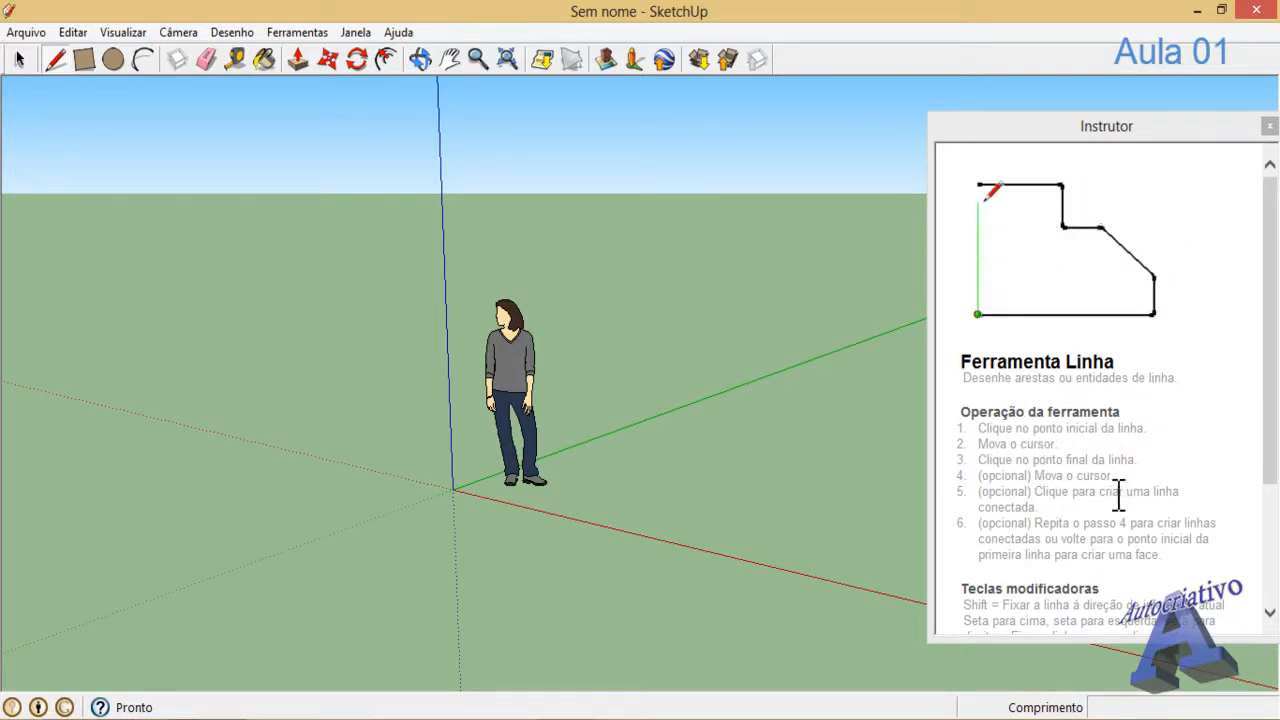
left_click(112, 60)
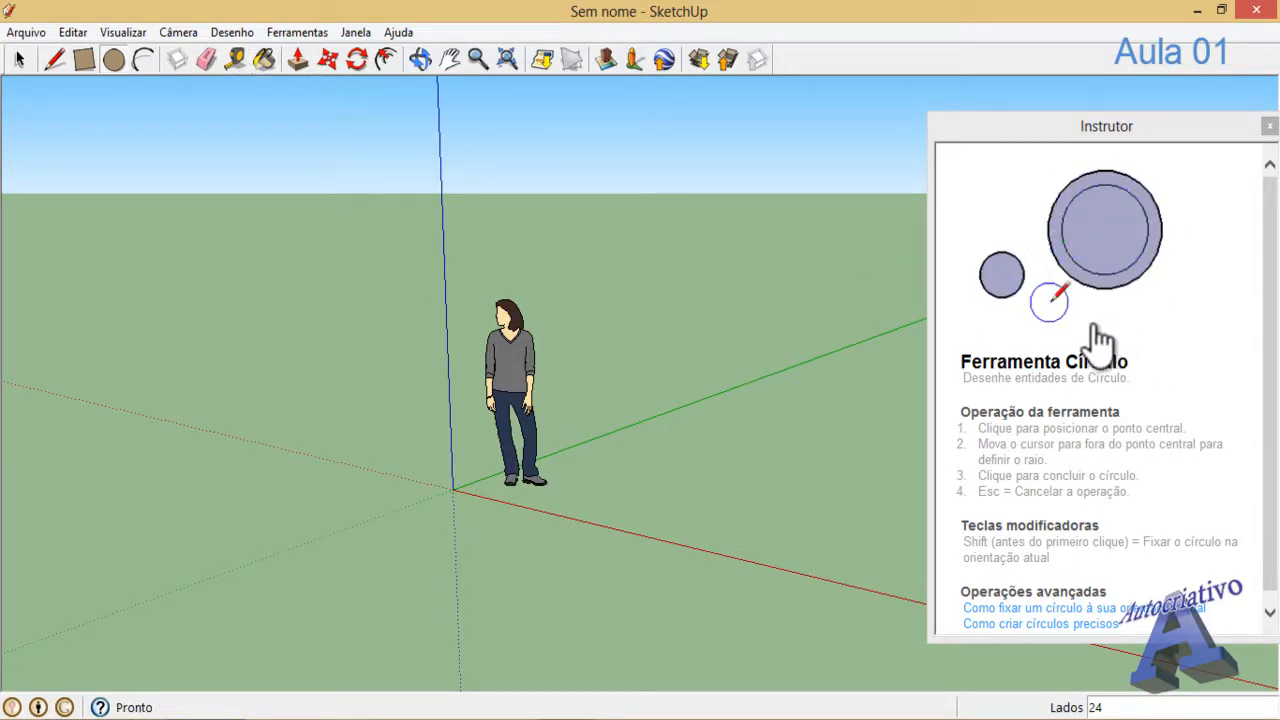
left_click(1269, 127)
left_click(1269, 127)
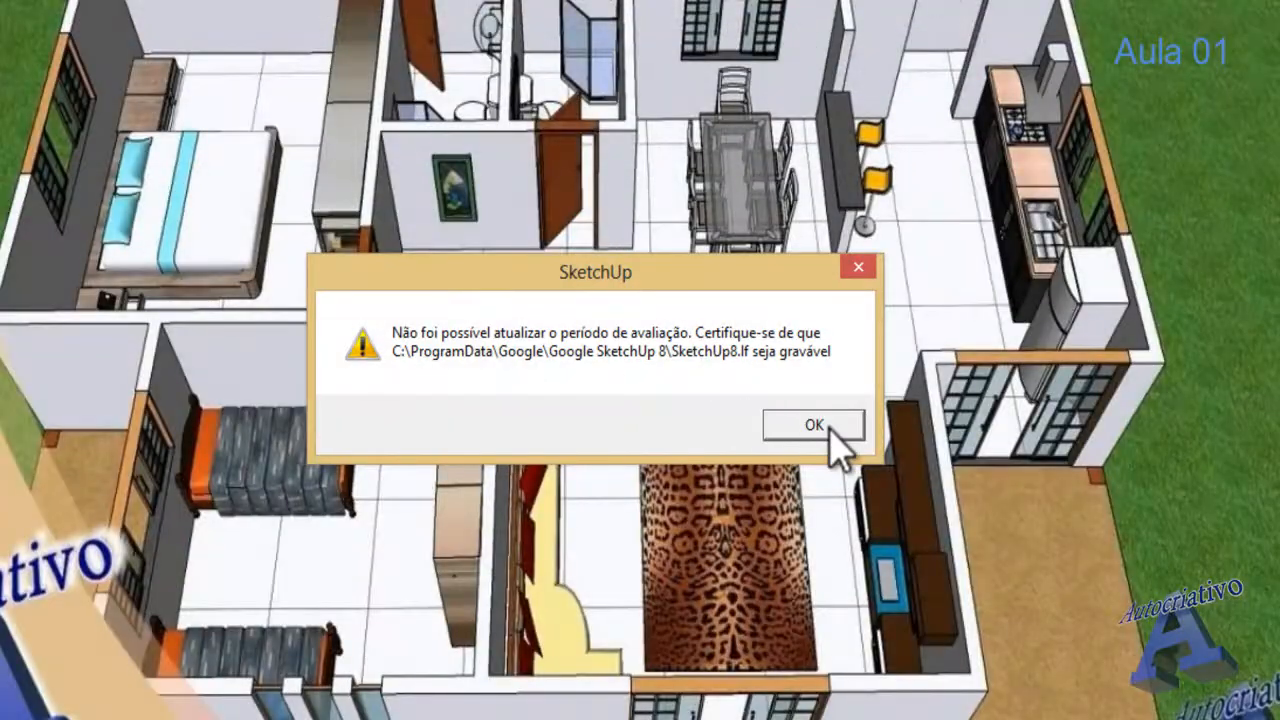
- Dismiss the evaluation period warning, review the template list in the welcome window, and start SketchUp with Modelo simples - Metros
left_click(812, 422)
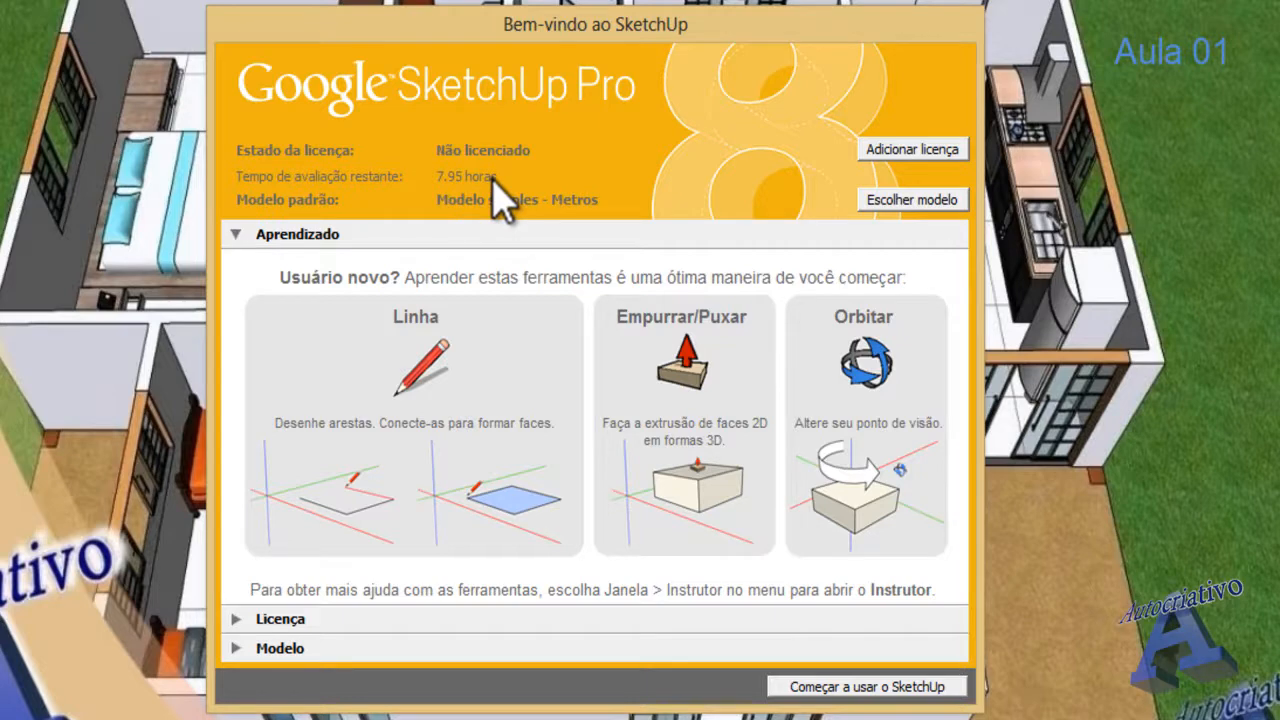
left_click(236, 648)
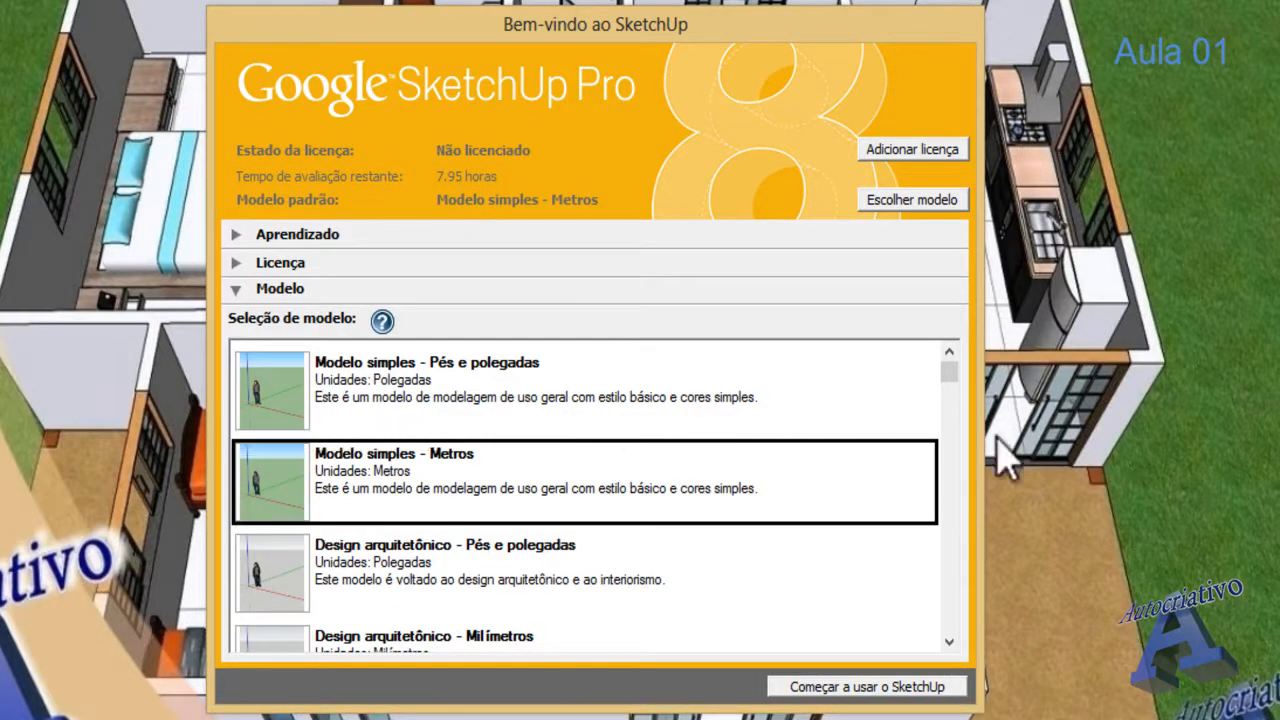
left_click_drag(965, 370, 994, 440)
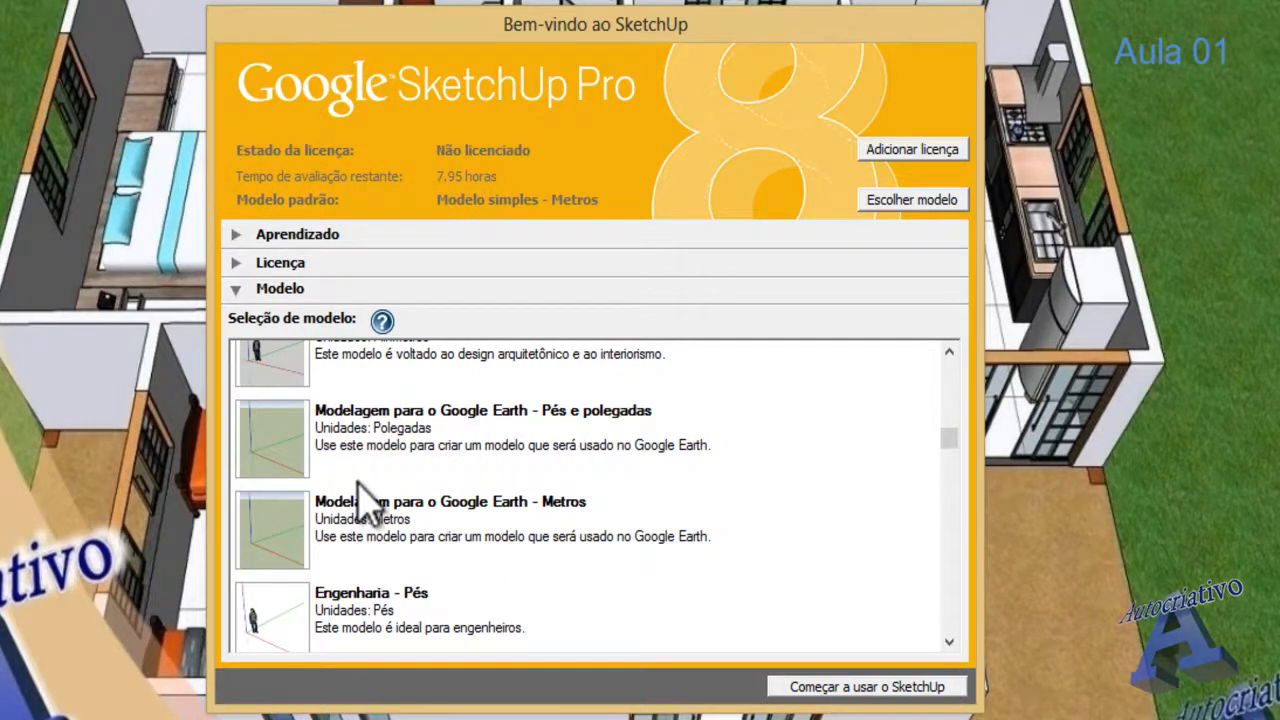
left_click(895, 688)
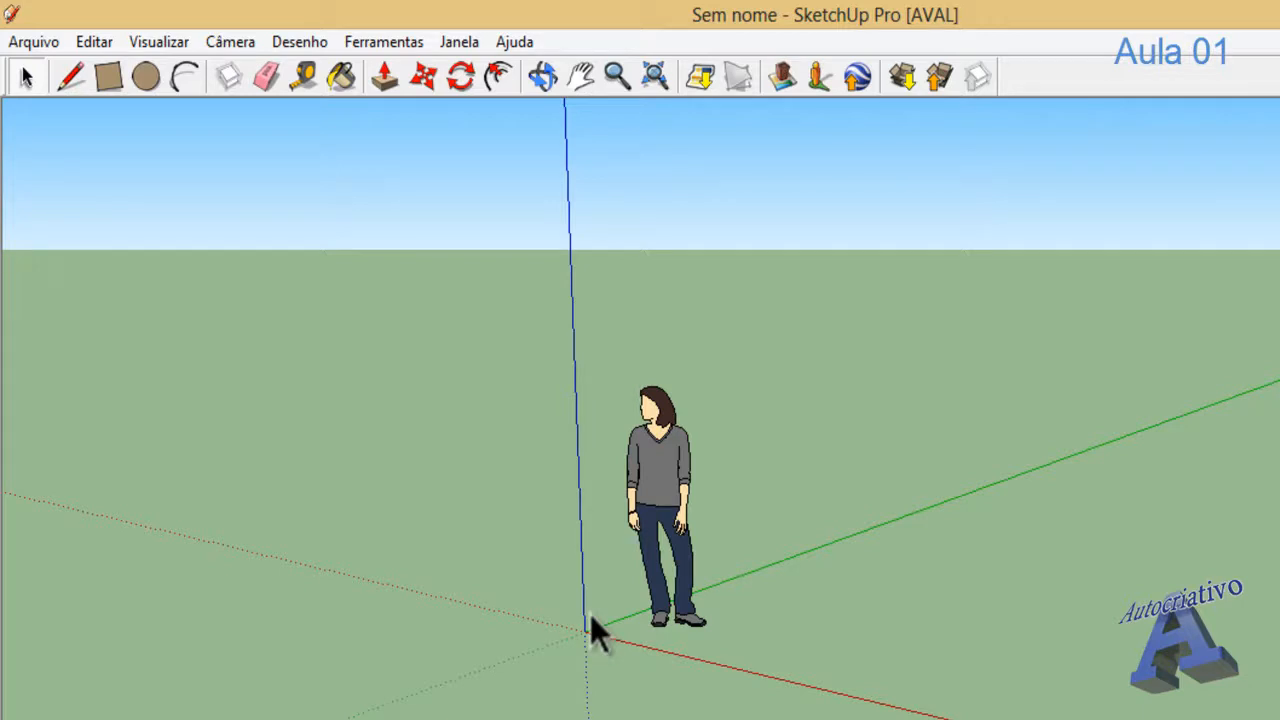
- Show the Norte solar toolbar, switch the north arrow on and off, and close the toolbar
left_click(175, 43)
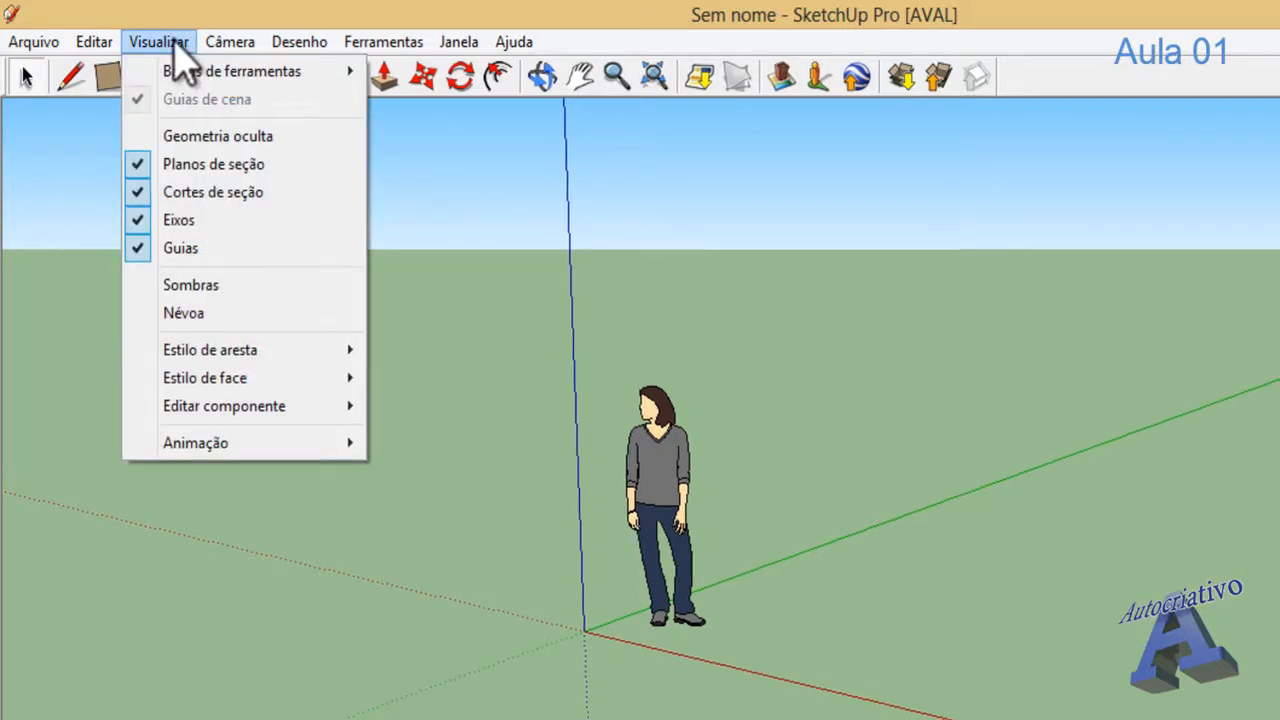
mouse_move(190, 71)
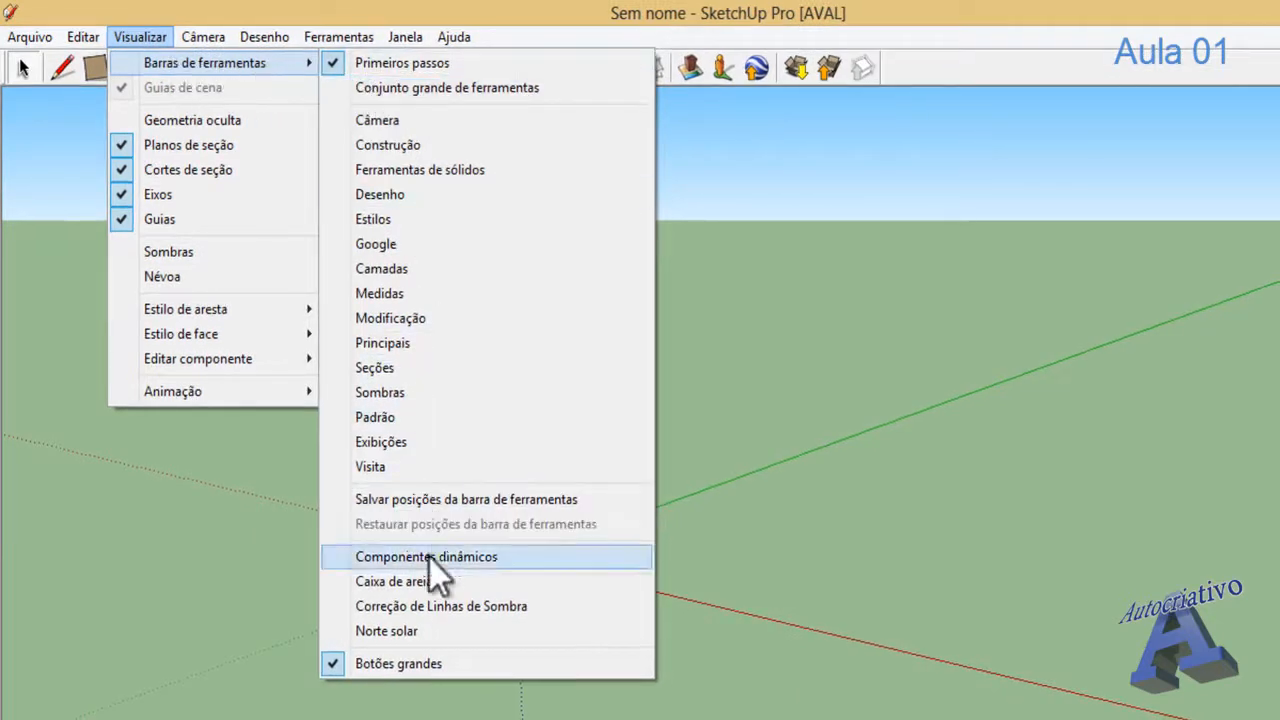
left_click(443, 633)
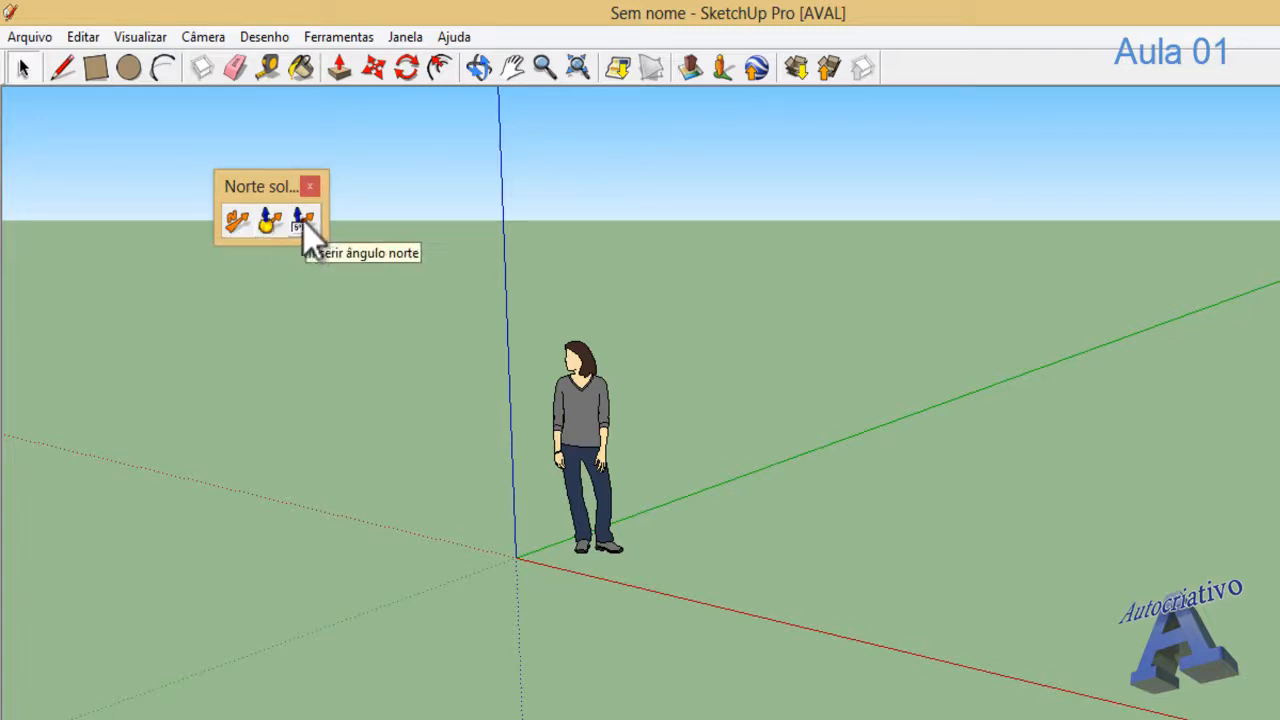
left_click(236, 226)
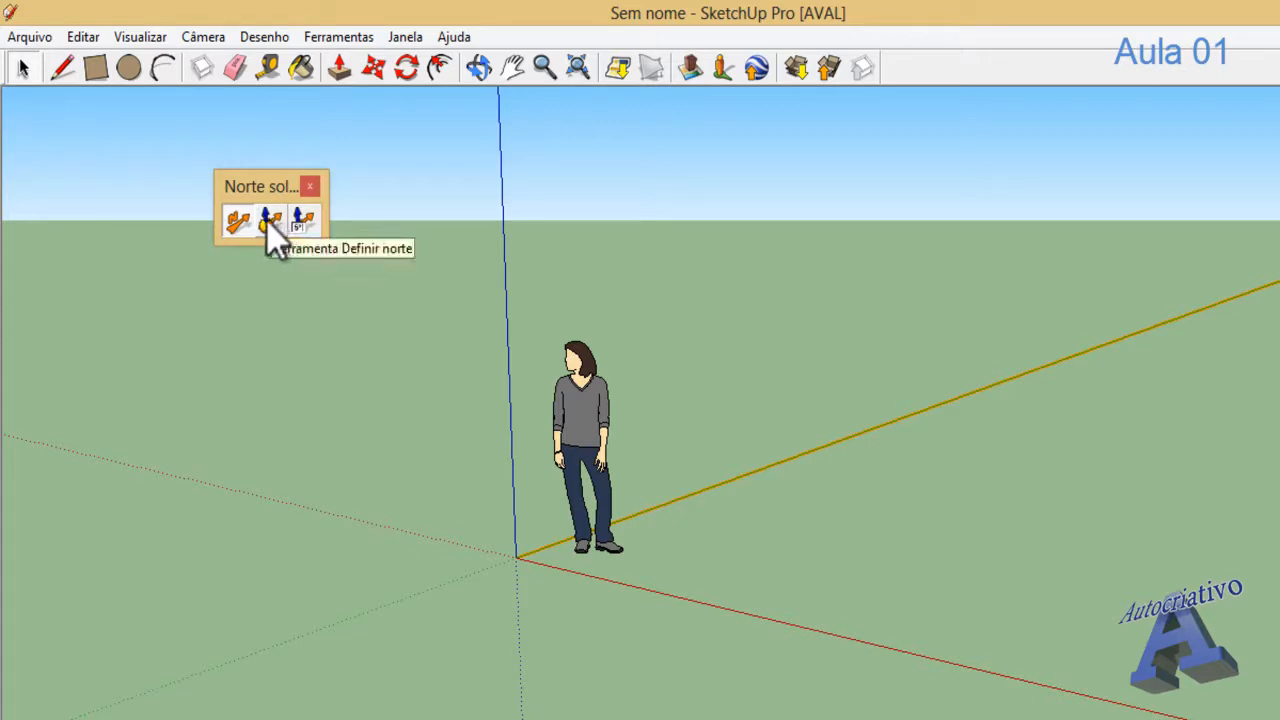
left_click(239, 222)
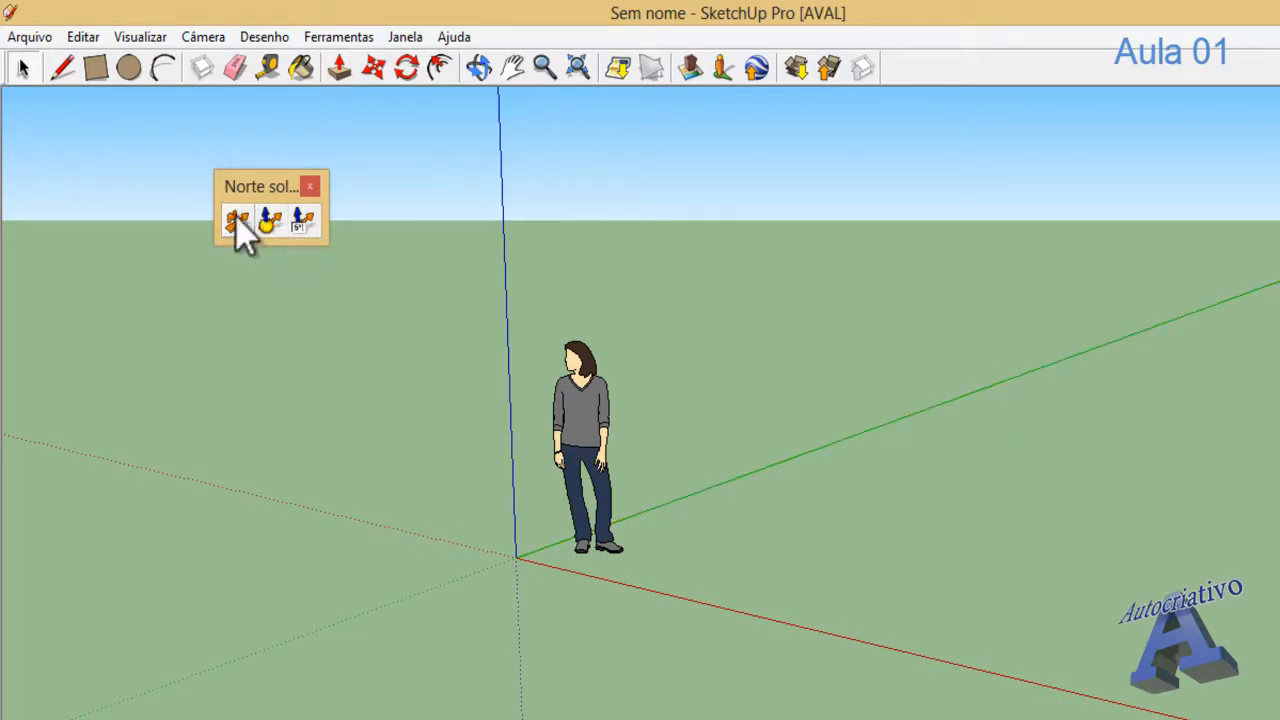
left_click(310, 186)
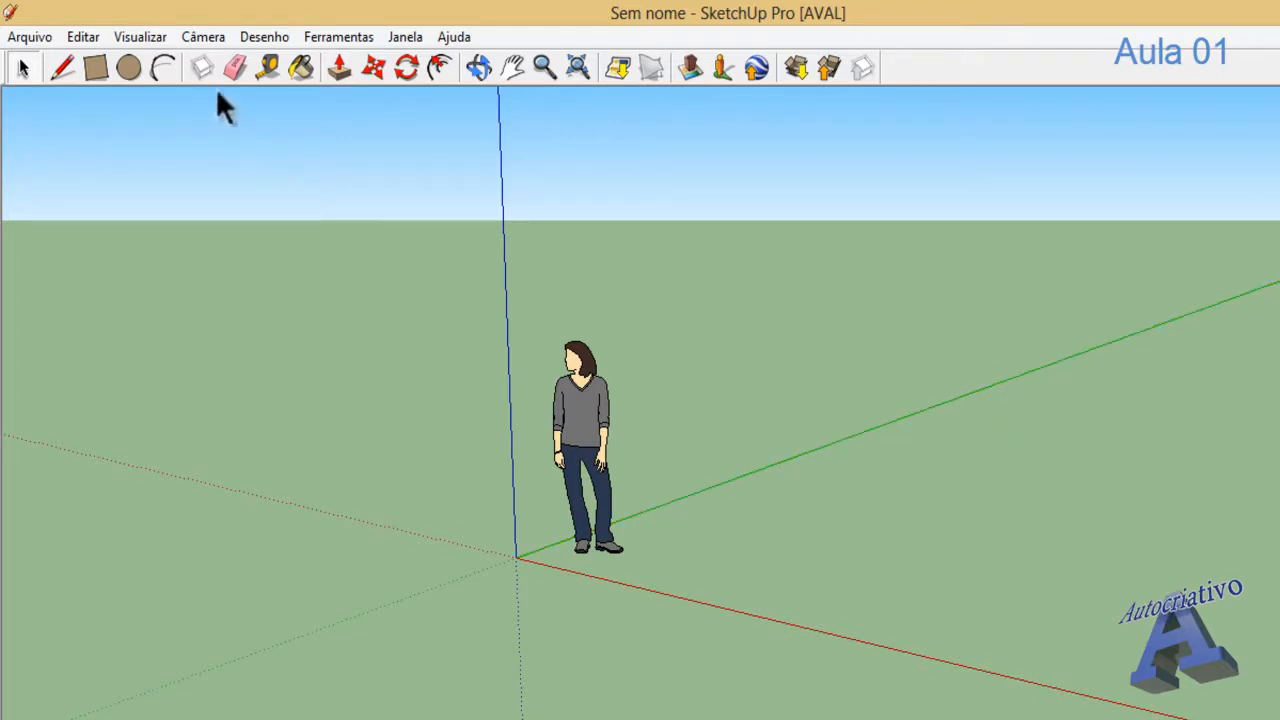
- Show the Caixa de areia toolbar, move it higher in the drawing area, and hide it again
left_click(139, 37)
mouse_move(177, 60)
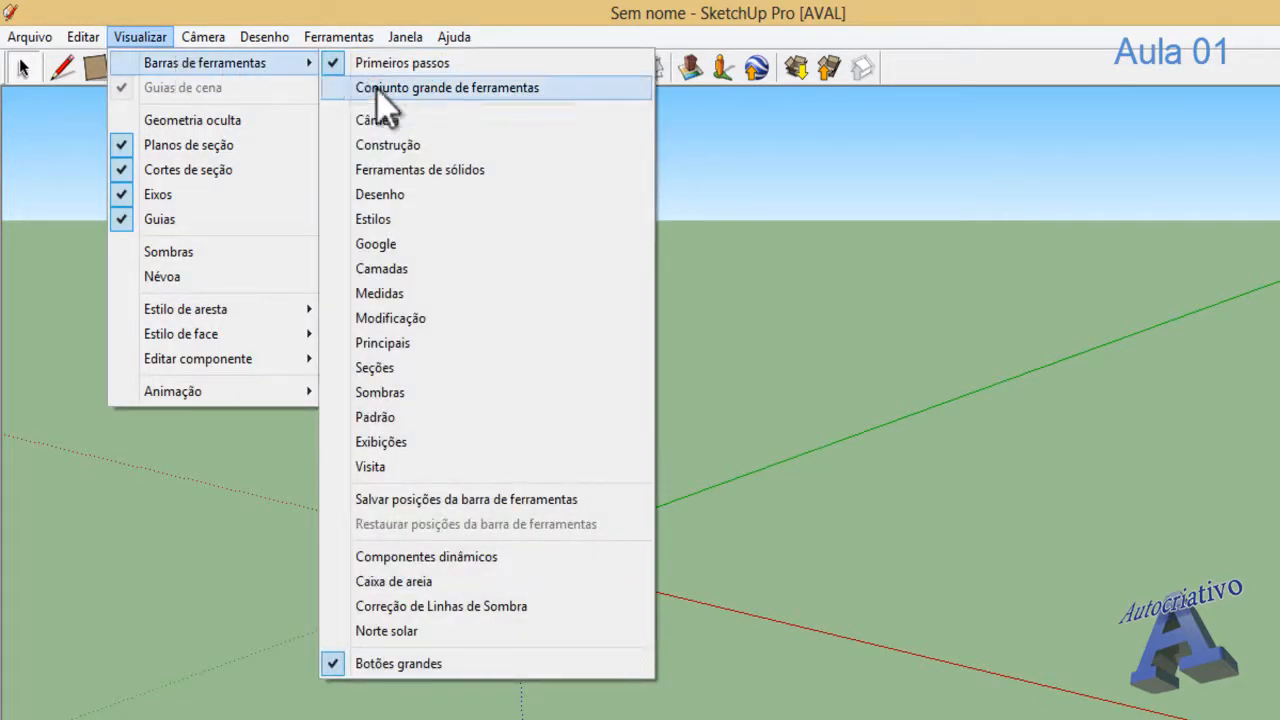
left_click(483, 584)
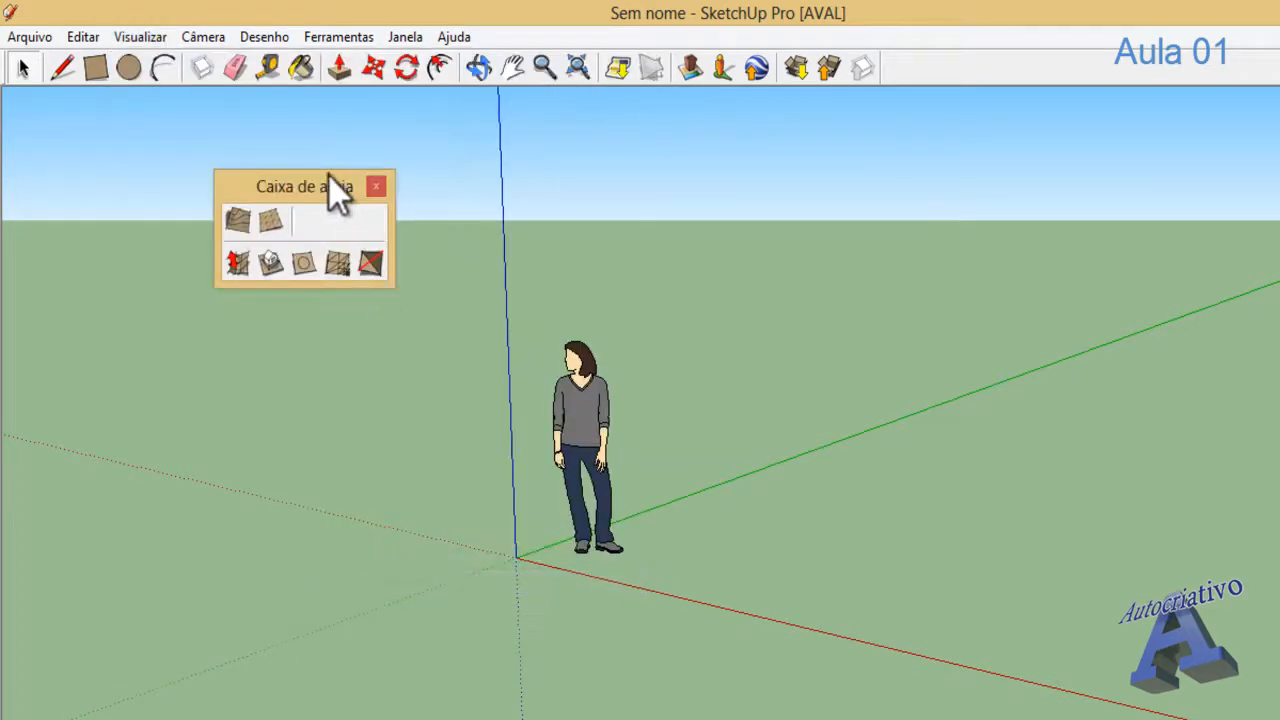
left_click_drag(300, 186, 297, 137)
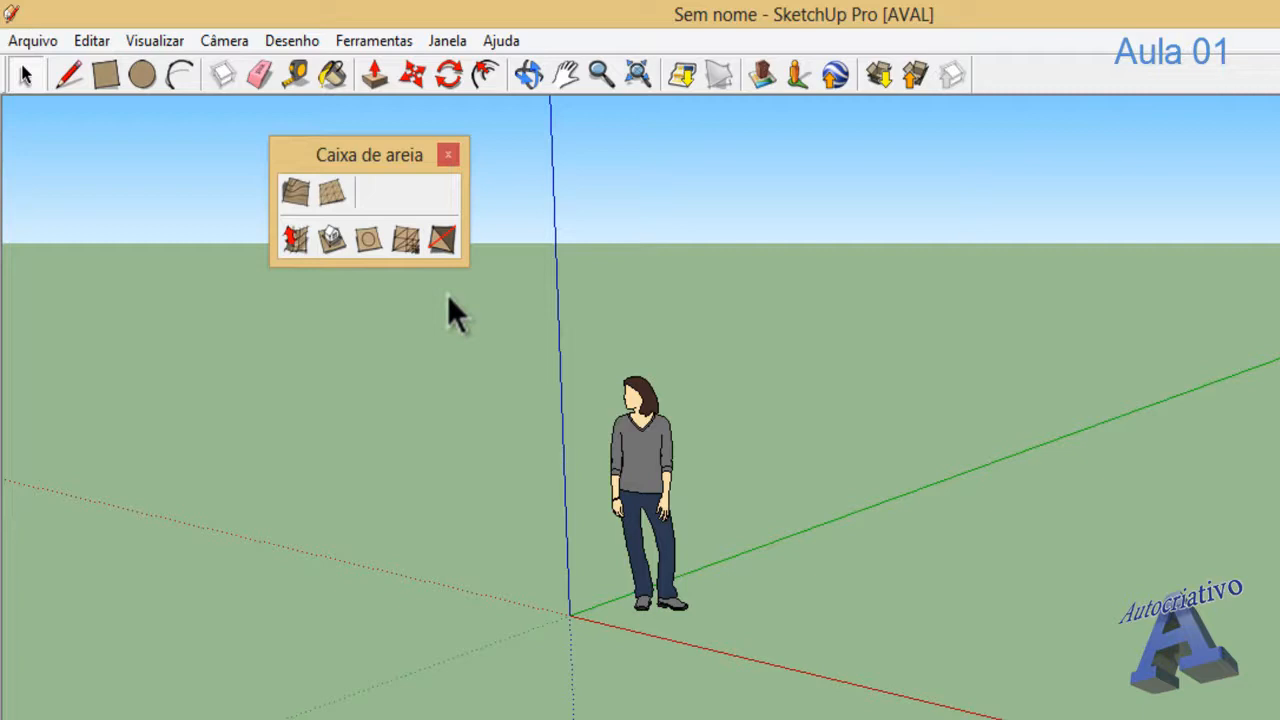
double_click(388, 155)
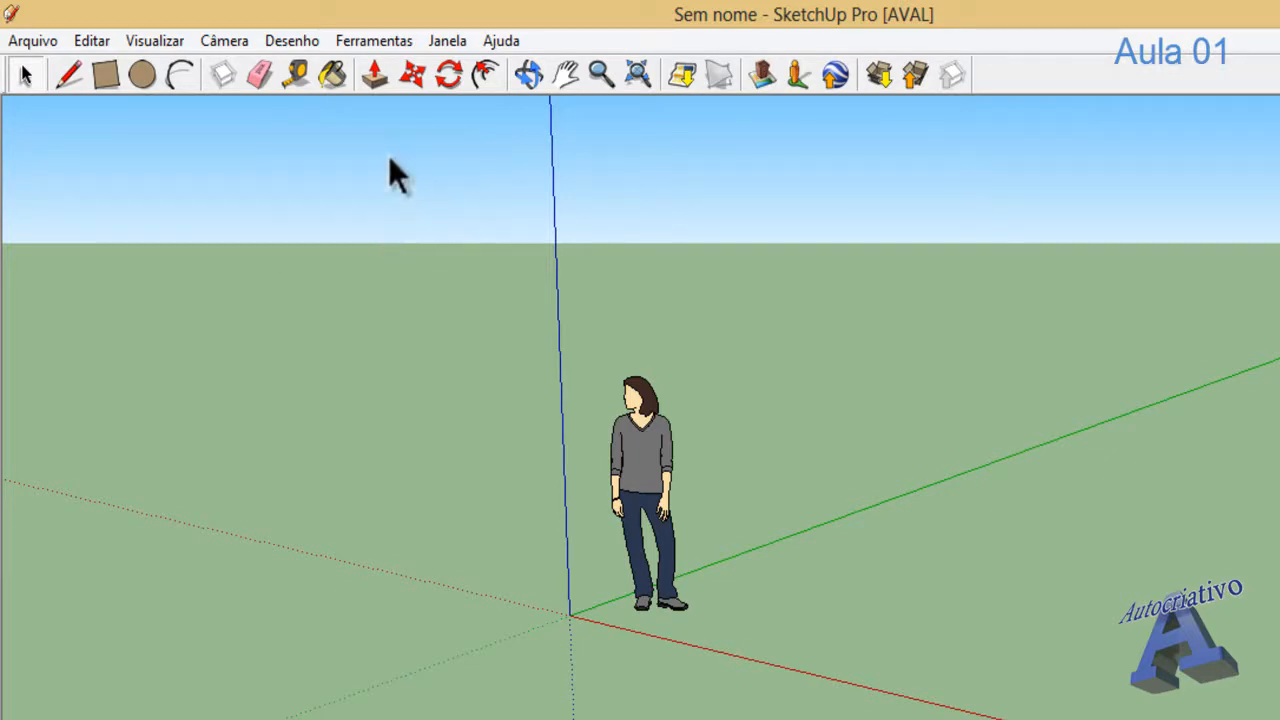
- Open the import dialog and examine the list of file types that can be imported
left_click(33, 41)
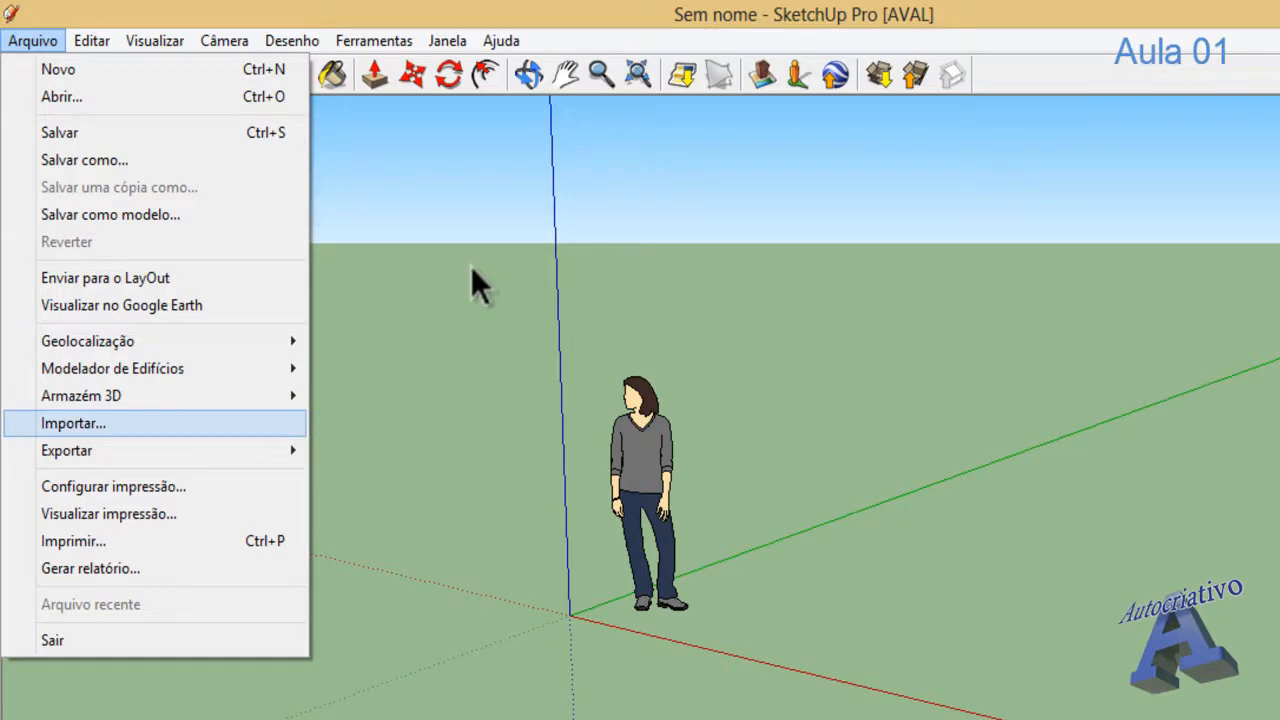
left_click(73, 423)
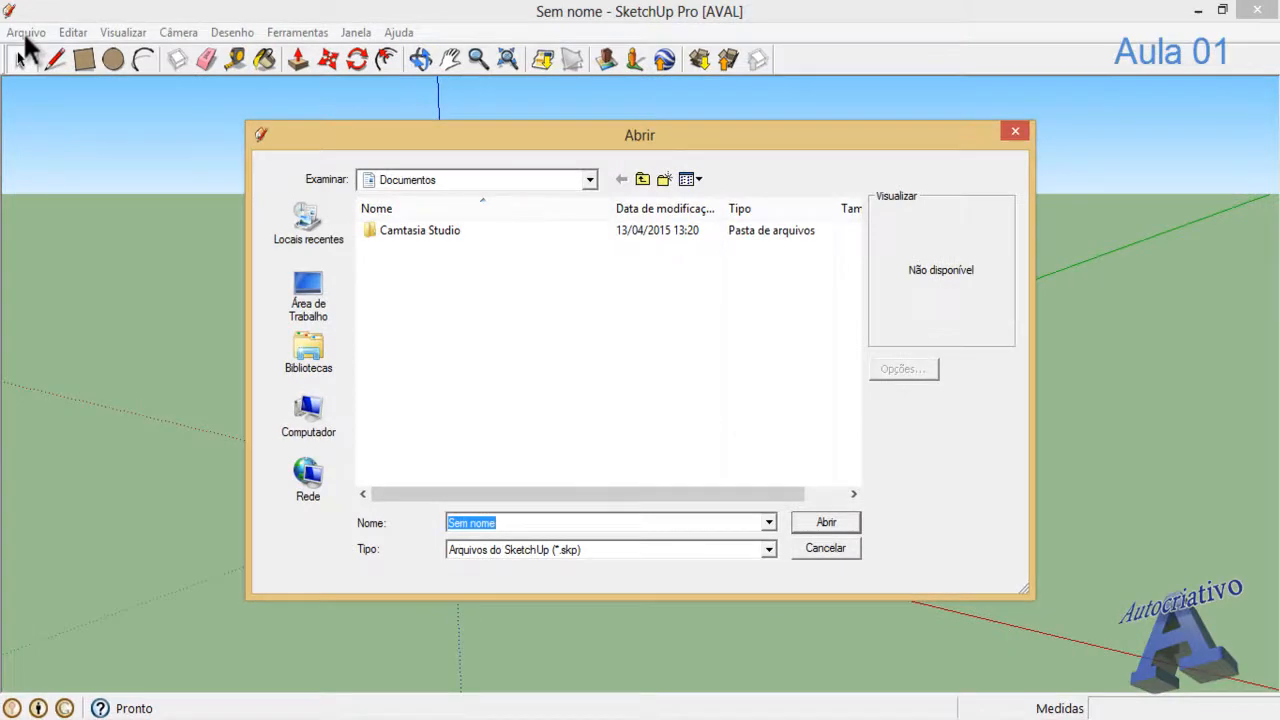
left_click(768, 550)
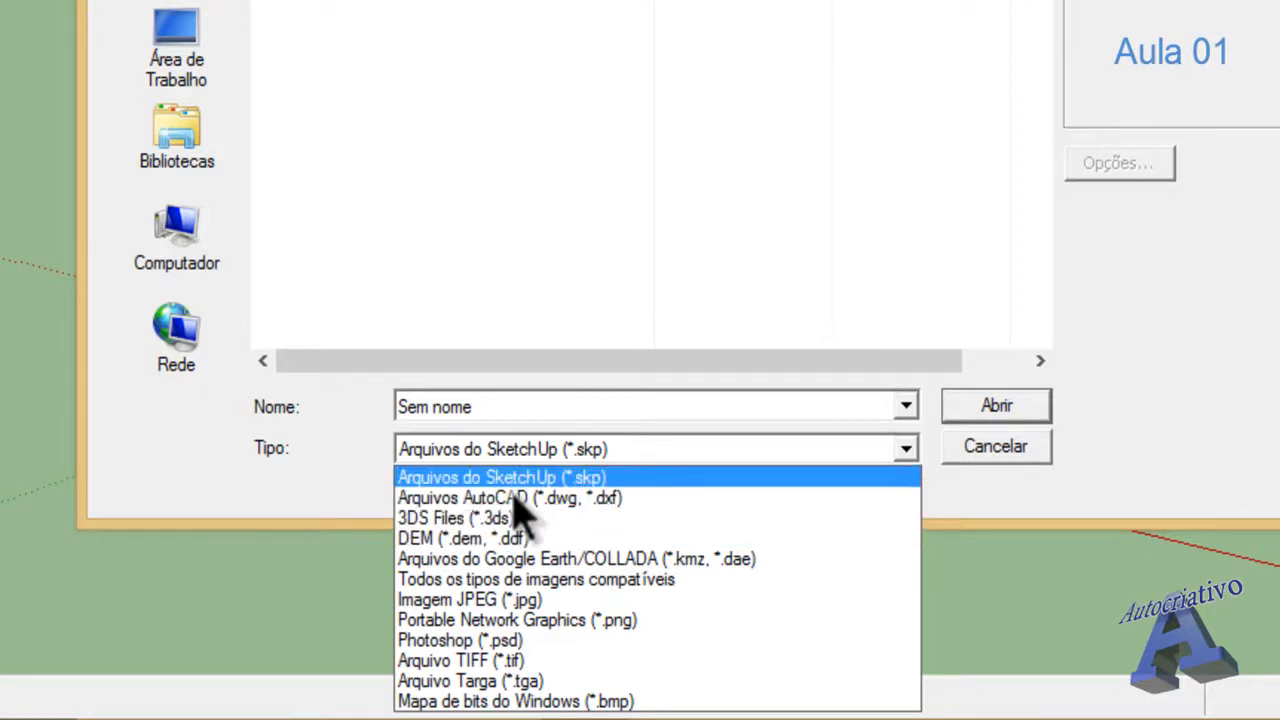
- Close the file type list and cancel the import dialog without importing anything
key("Return")
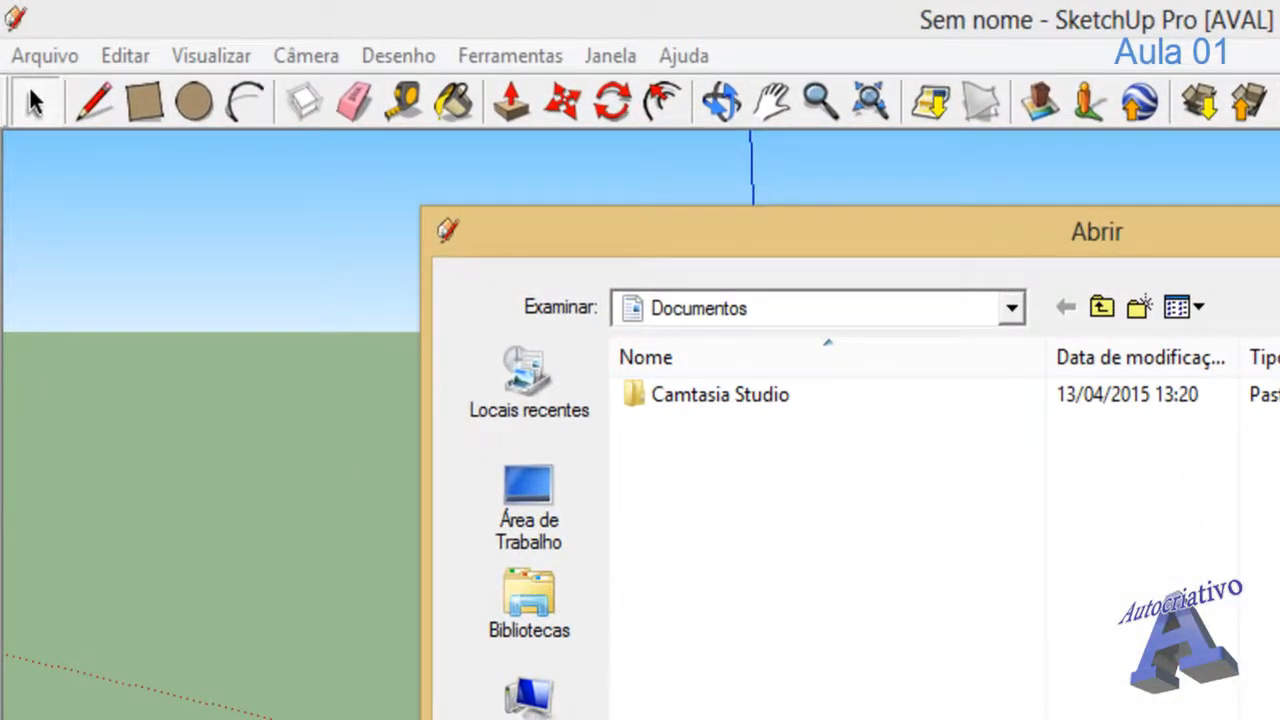
key("Escape")
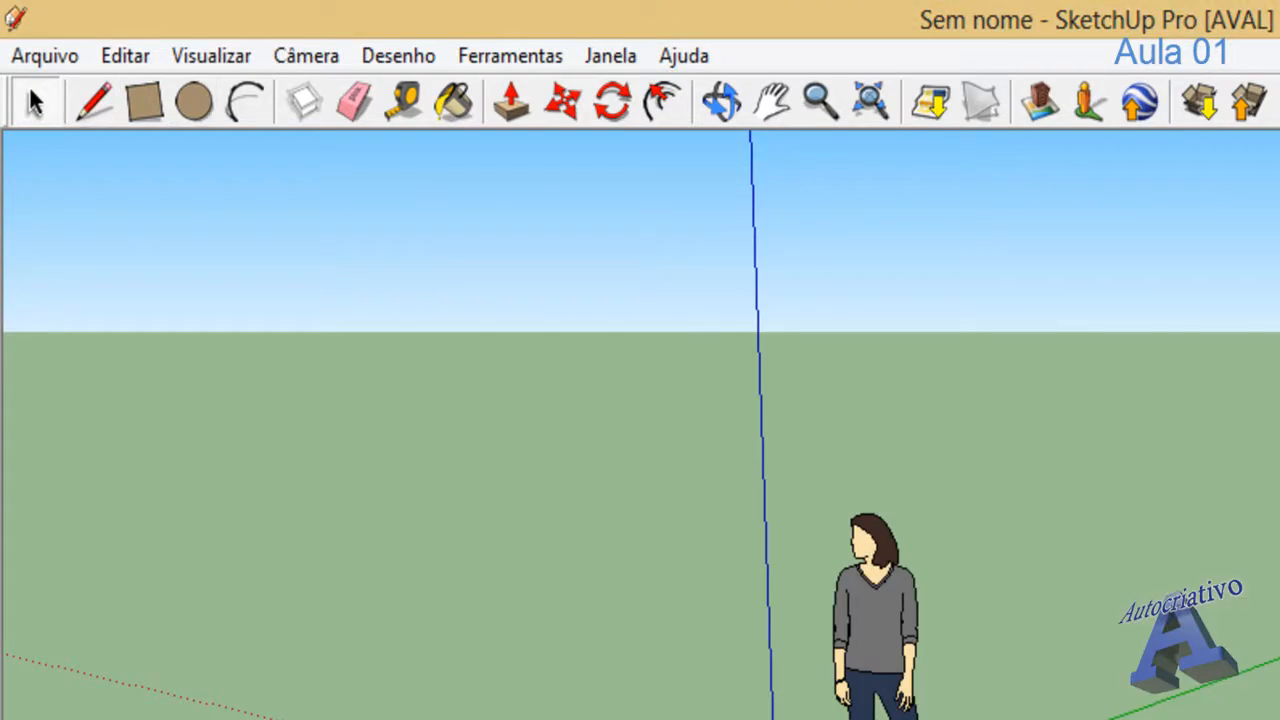
left_click(45, 56)
mouse_move(125, 56)
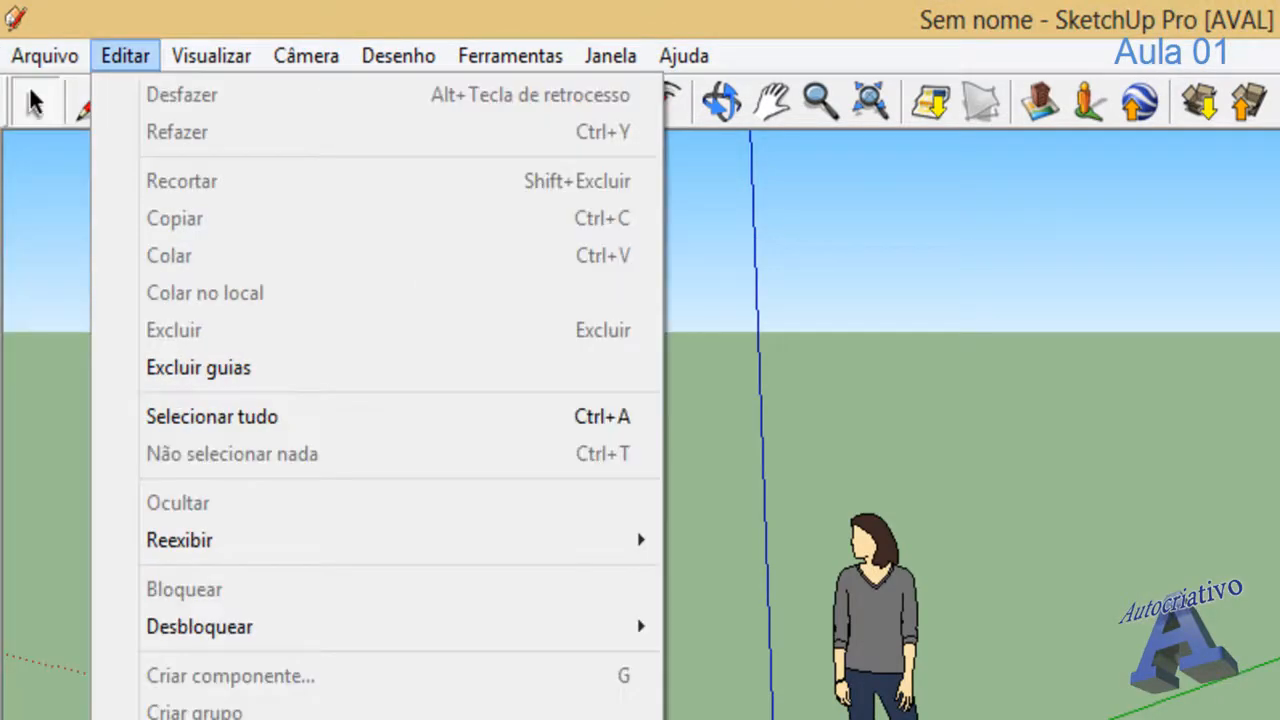
mouse_move(211, 56)
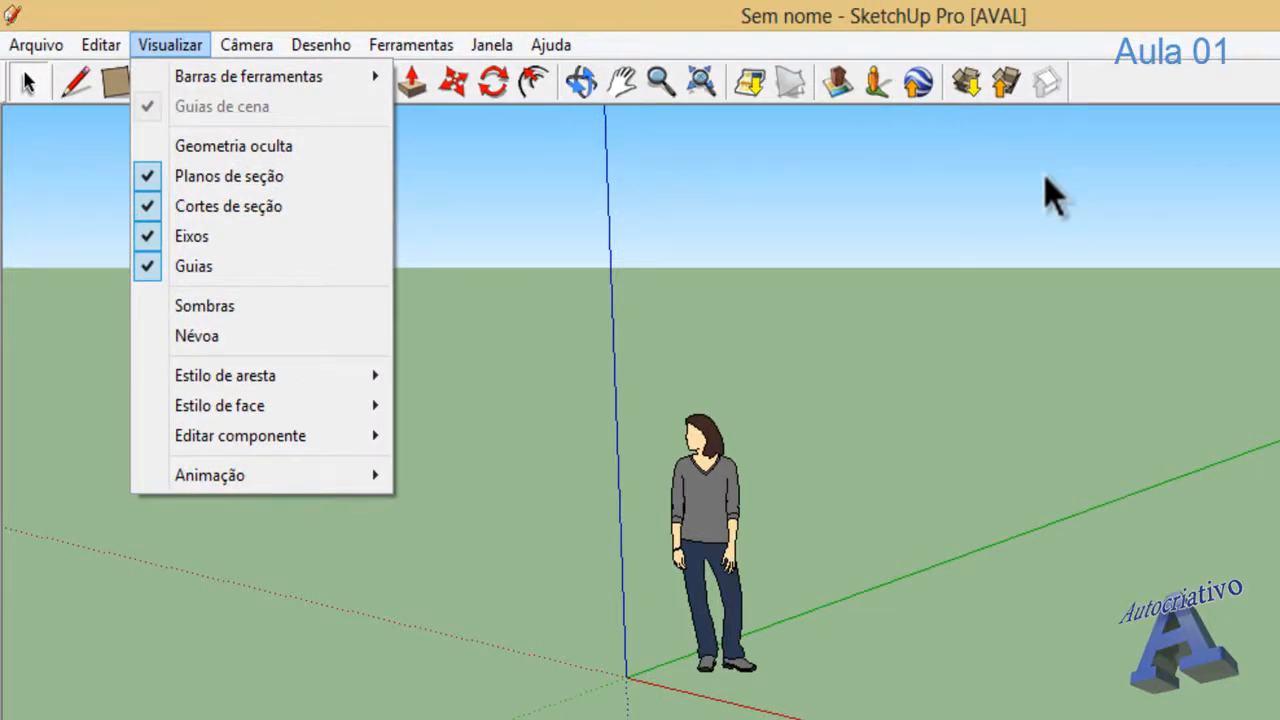
key("Right")
key("Right")
key("Escape")
key("Escape")
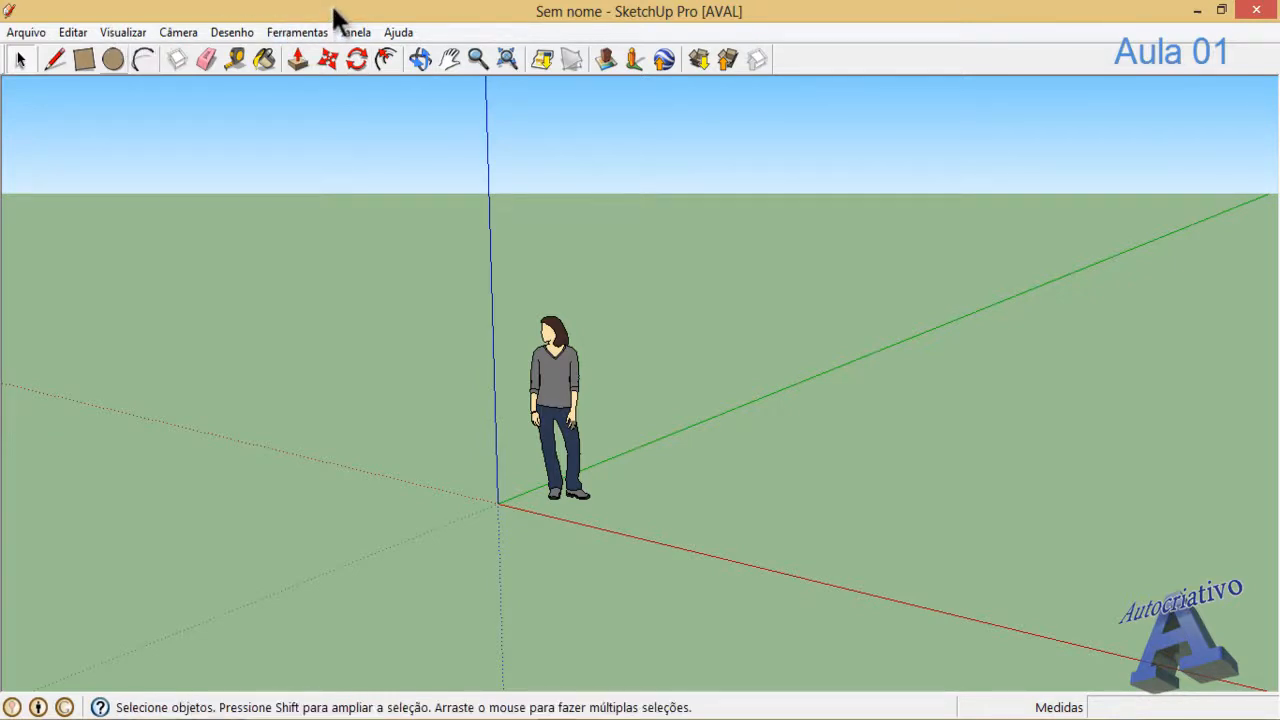
- Show the Ferramentas de sólidos toolbar
key("alt+v")
key("Right")
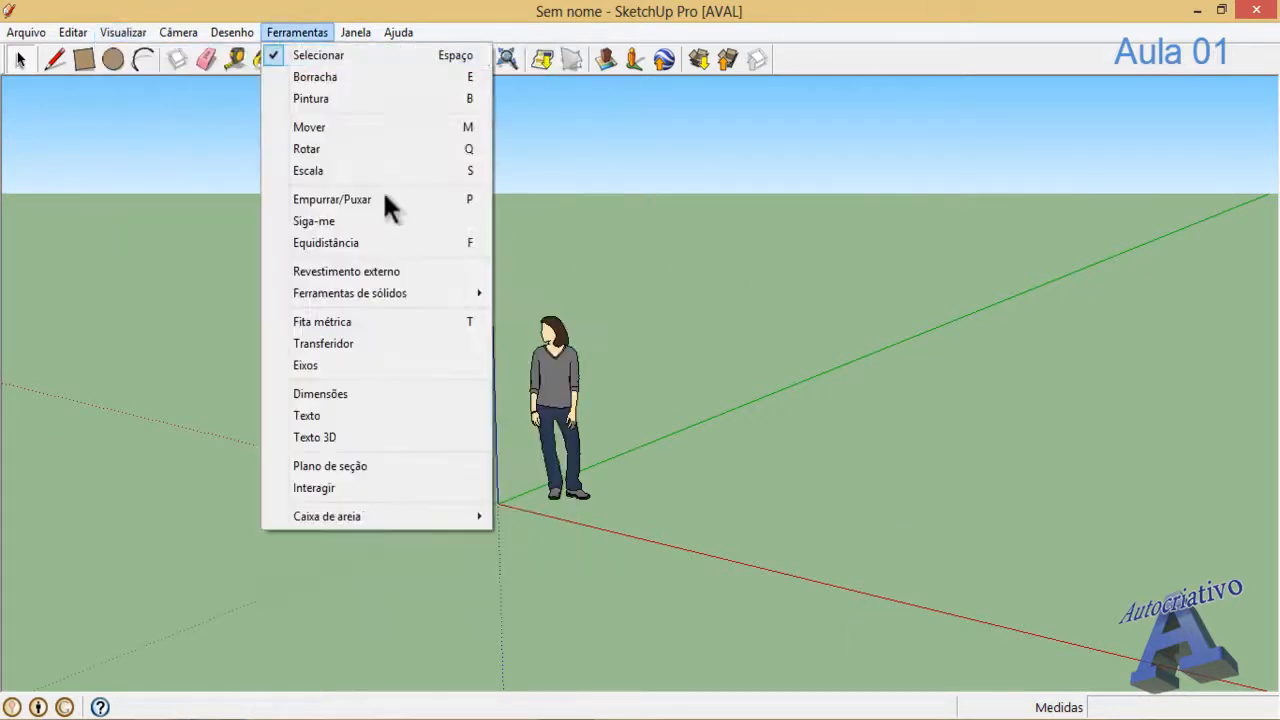
key("Left")
key("Left")
key("Left")
key("Right")
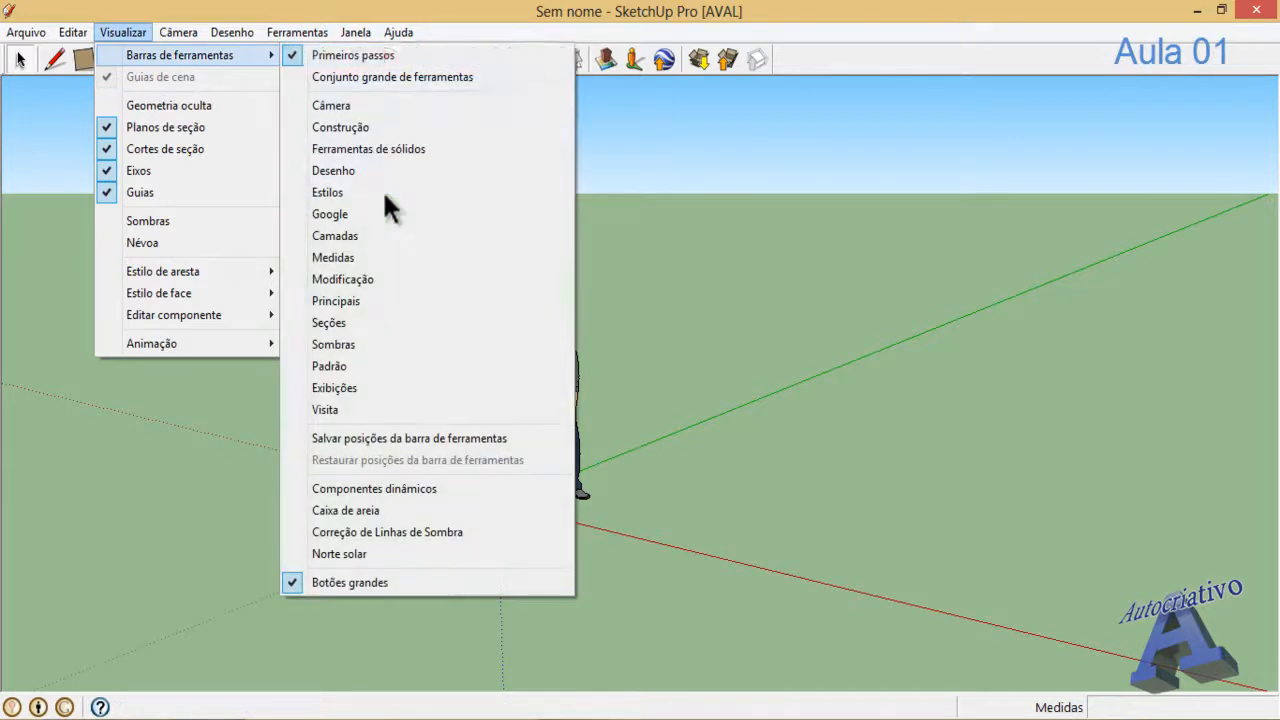
key("Down")
key("Down")
key("Down")
key("Down")
key("Down")
key("Return")
- Show the Medidas toolbar as a separate bar outside the status bar
key("alt+v")
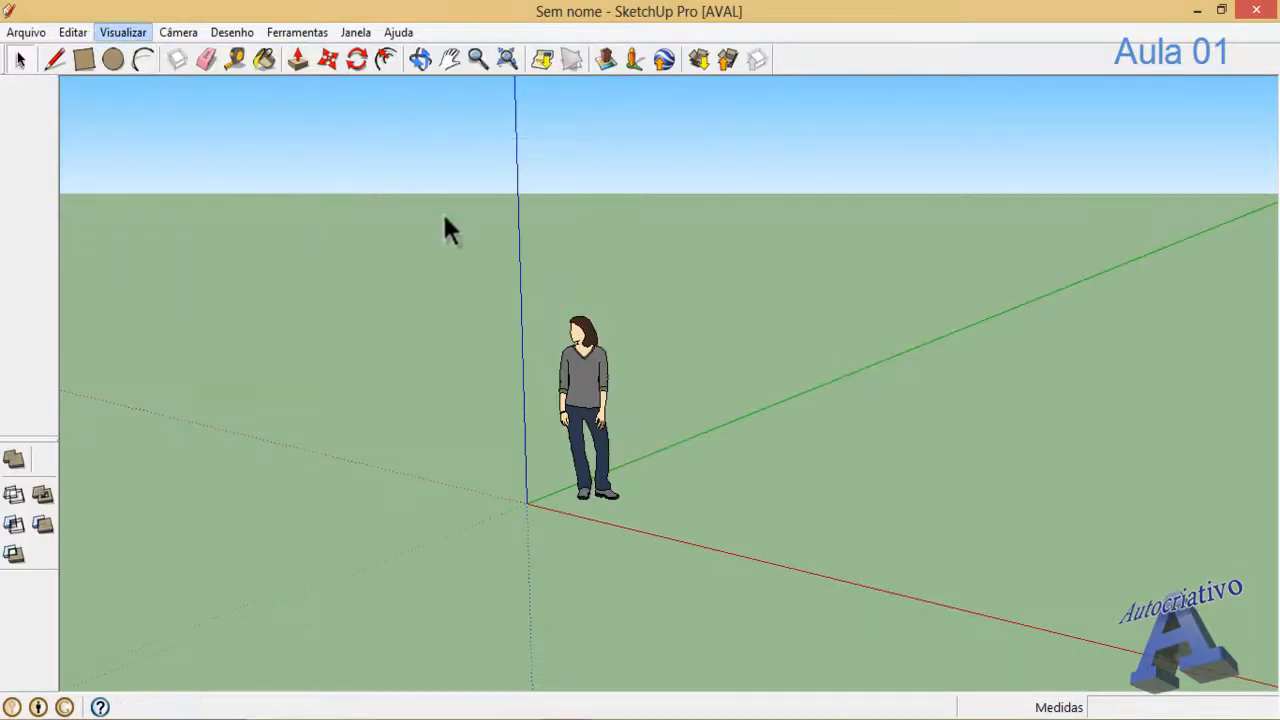
key("Right")
key("Down")
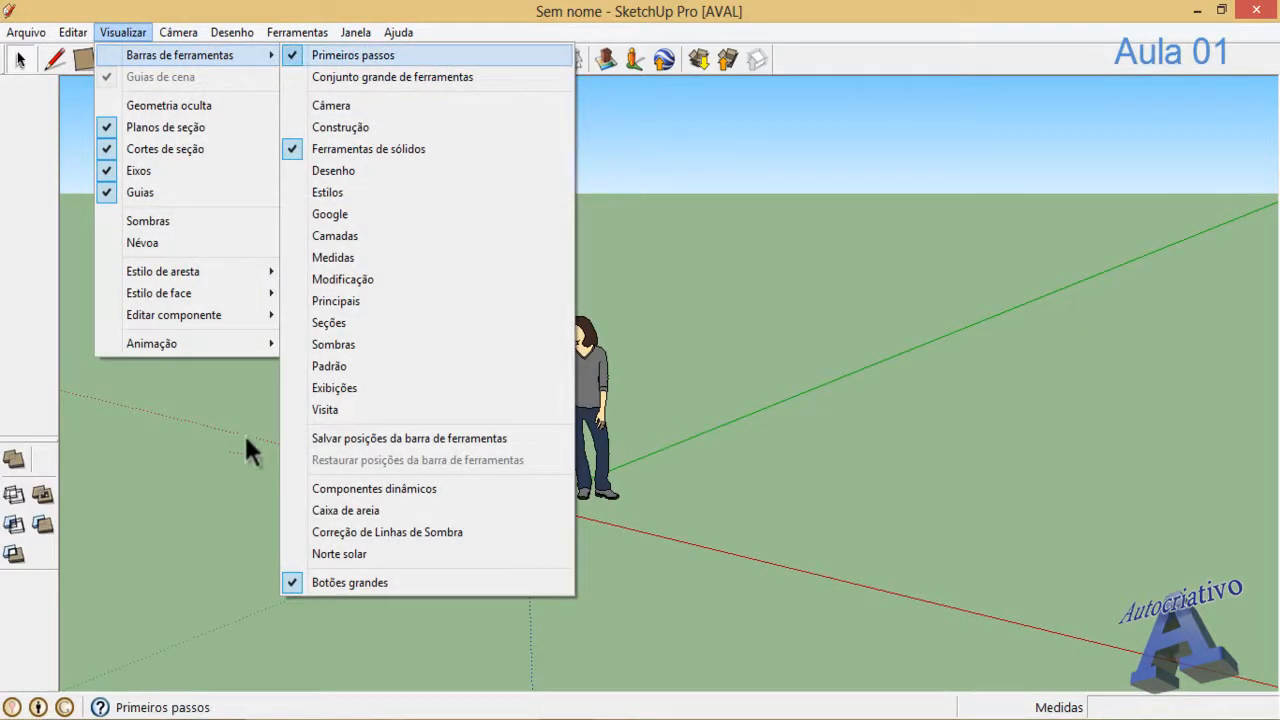
key("Down")
key("Down")
key("Down")
key("Down")
key("Down")
key("Down")
key("Down")
key("Down")
key("Down")
key("Up")
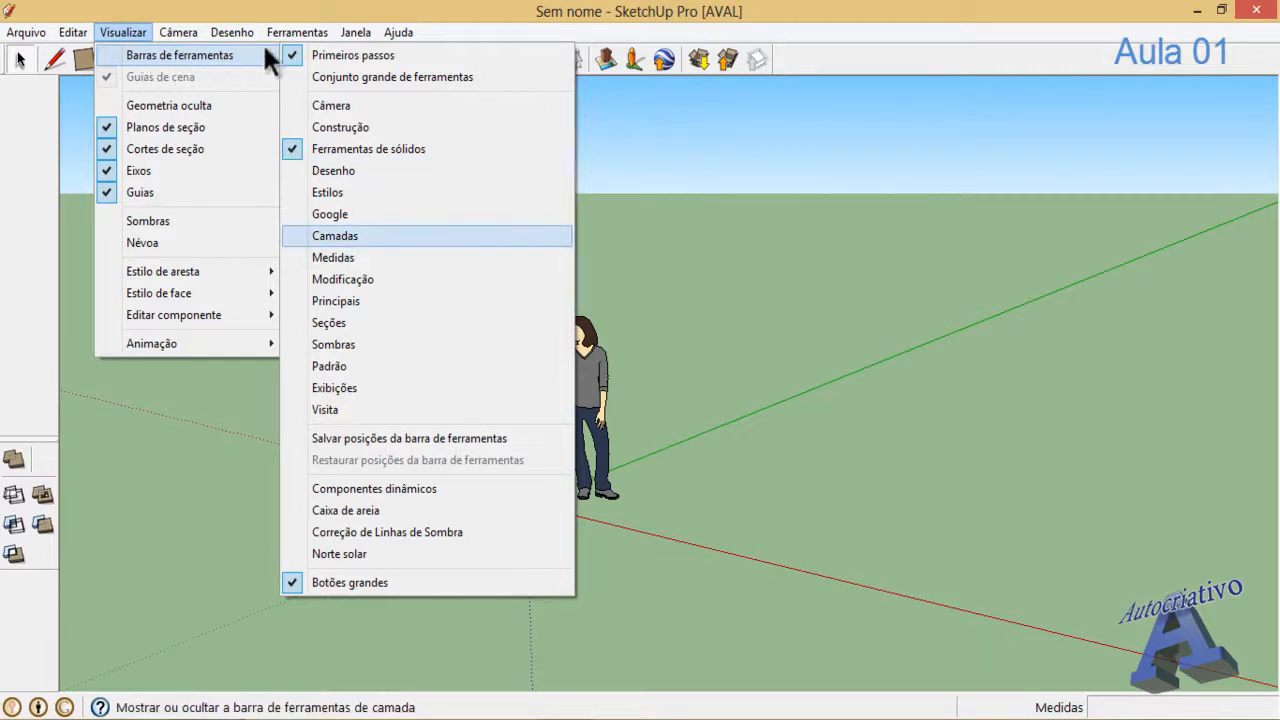
key("Down")
key("Return")
- Show the Seções toolbar and dock it in the same column as the Ferramentas de sólidos toolbar, above it
key("alt+v")
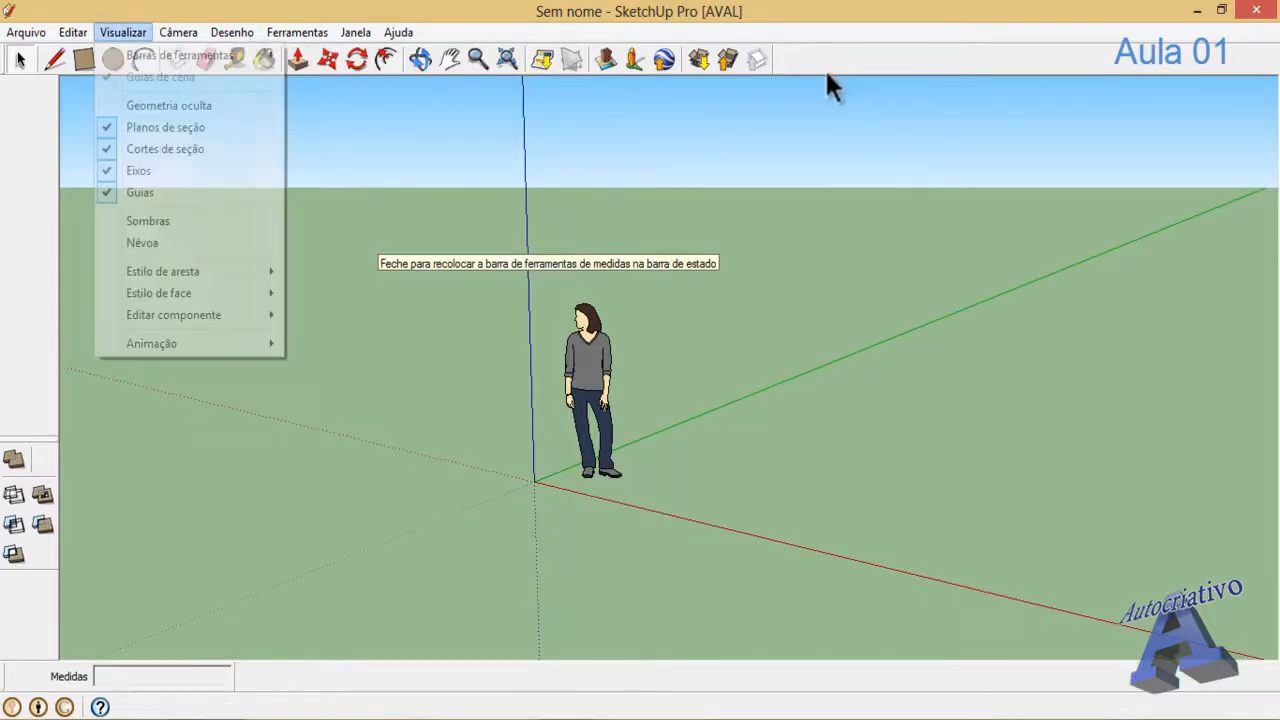
key("Down")
key("Up")
key("Right")
key("Down")
key("Down")
key("Down")
key("Down")
key("Down")
key("Down")
key("Down")
key("Down")
key("Down")
key("Down")
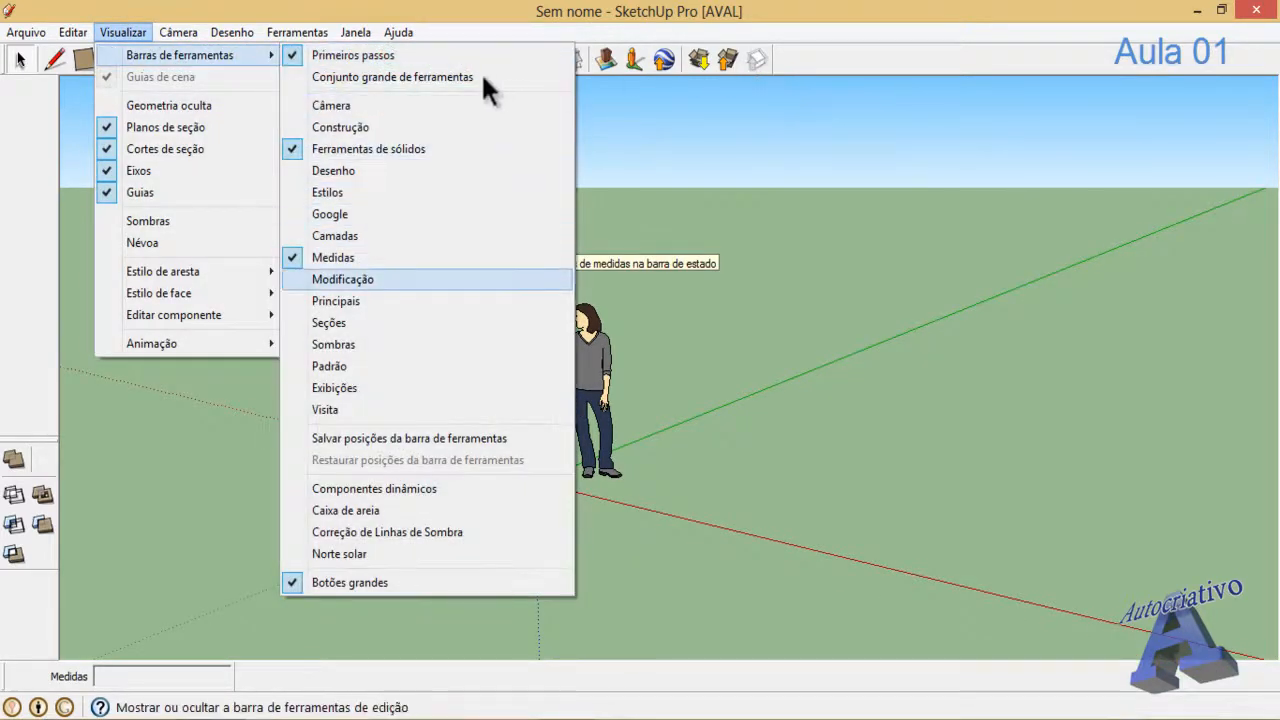
key("Down")
key("Down")
key("Return")
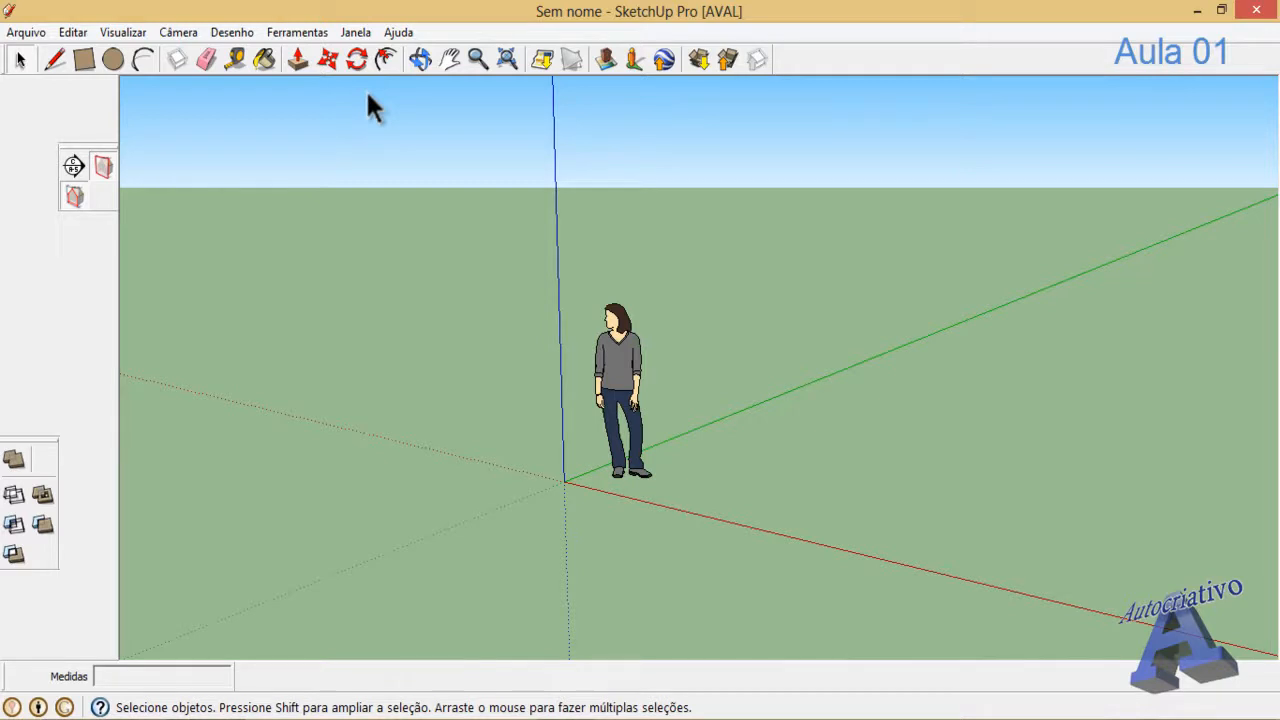
mouse_move(95, 147)
left_mouse_down()
mouse_move(71, 148)
mouse_move(8, 103)
mouse_move(10, 120)
left_mouse_up()
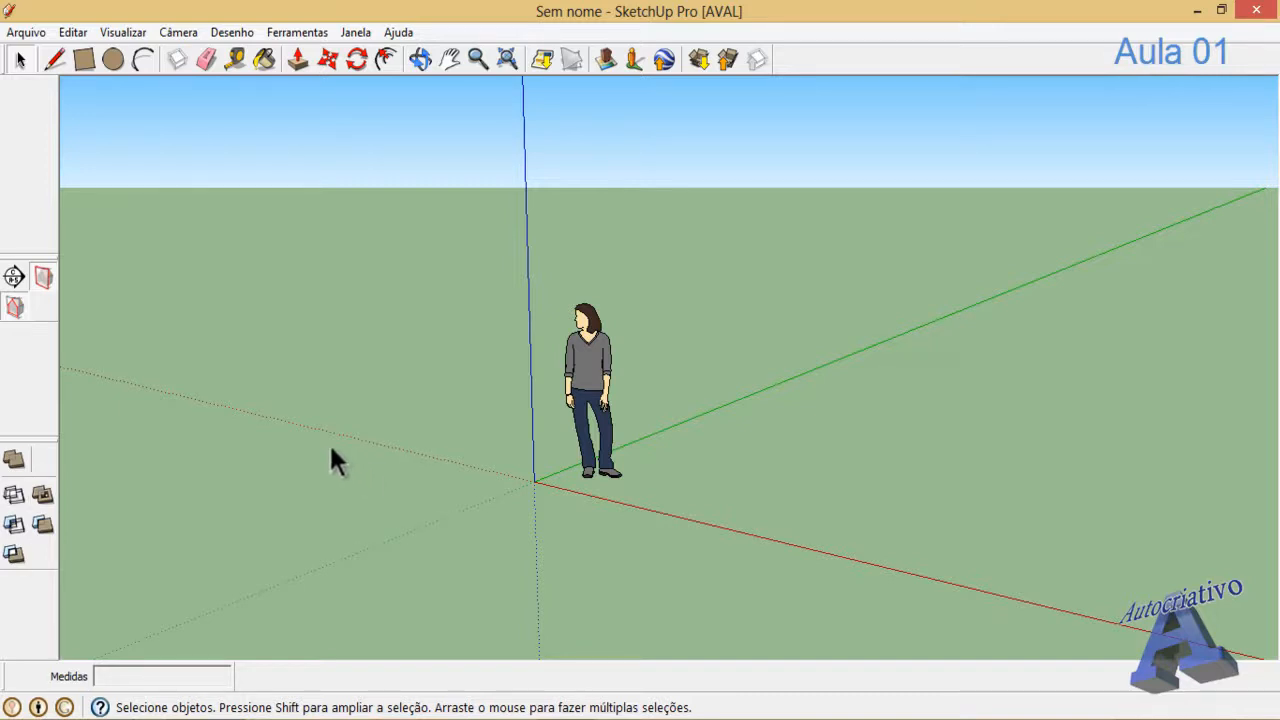
- Hide the Ferramentas de sólidos toolbar and show it again
key("alt+v")
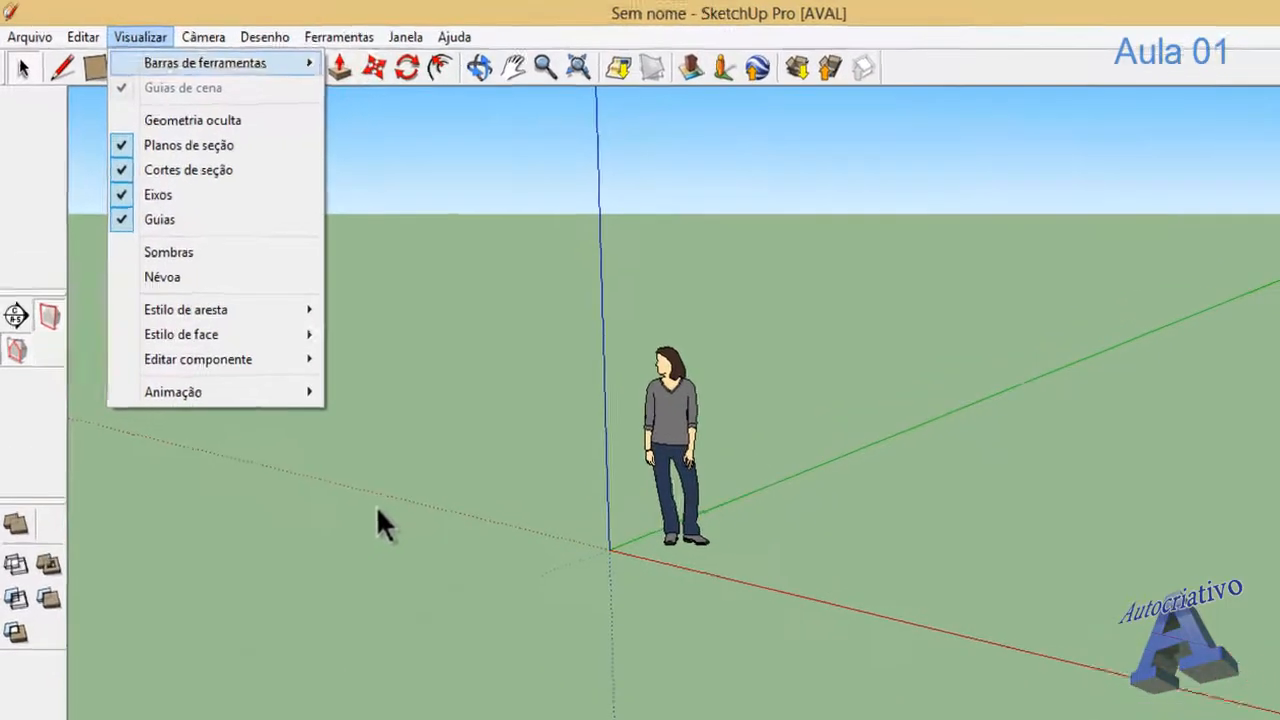
key("Right")
key("Down")
key("Down")
key("Down")
key("Down")
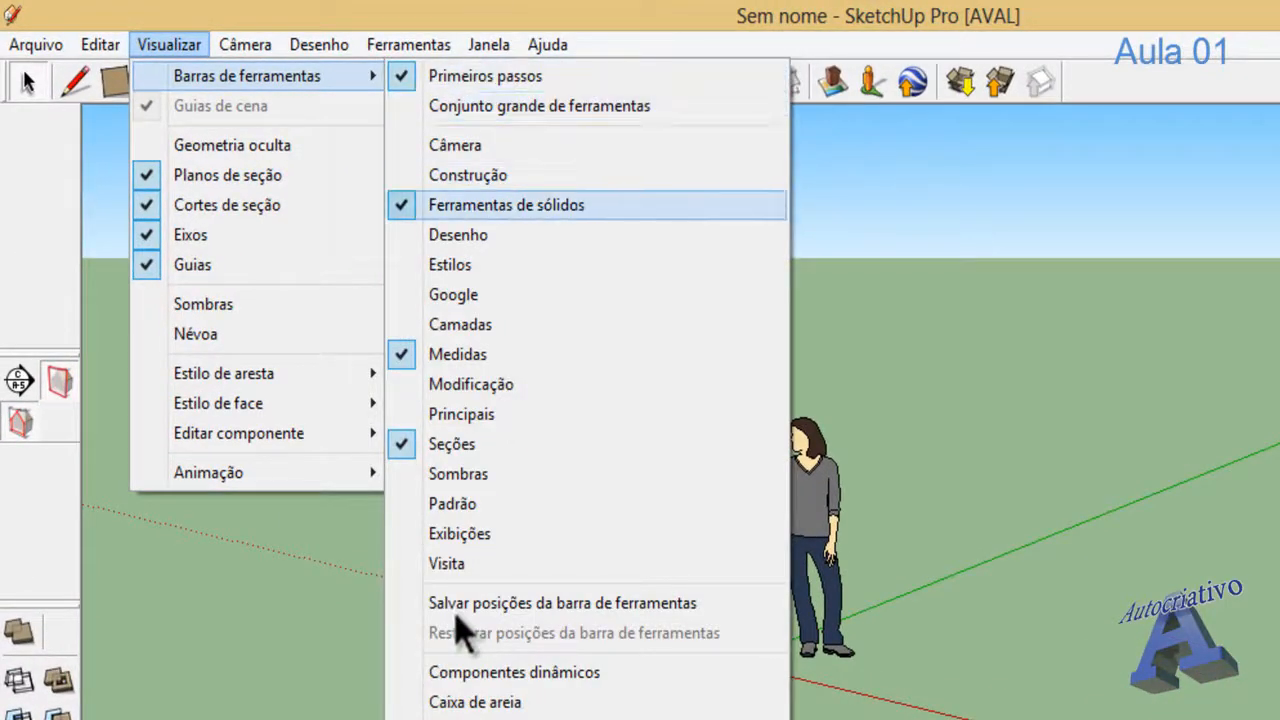
key("Down")
key("Up")
key("Return")
key("Right")
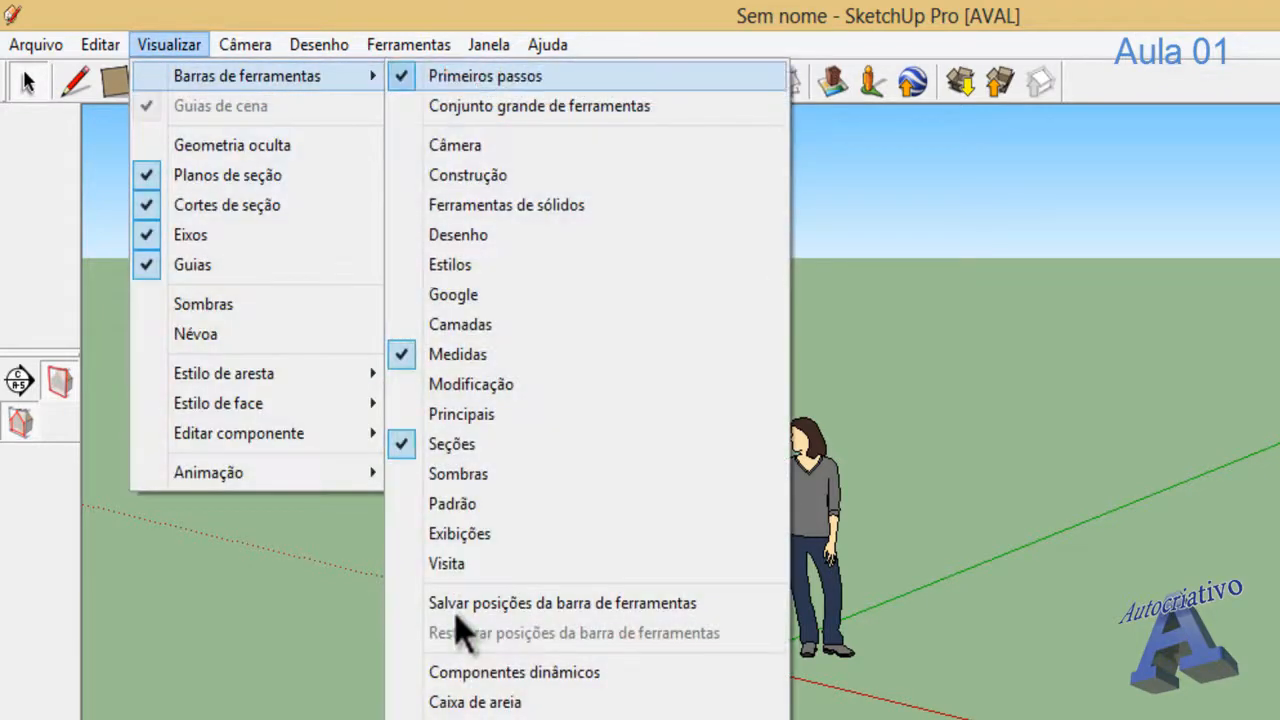
key("Down")
key("Down")
key("Down")
key("Down")
key("Return")
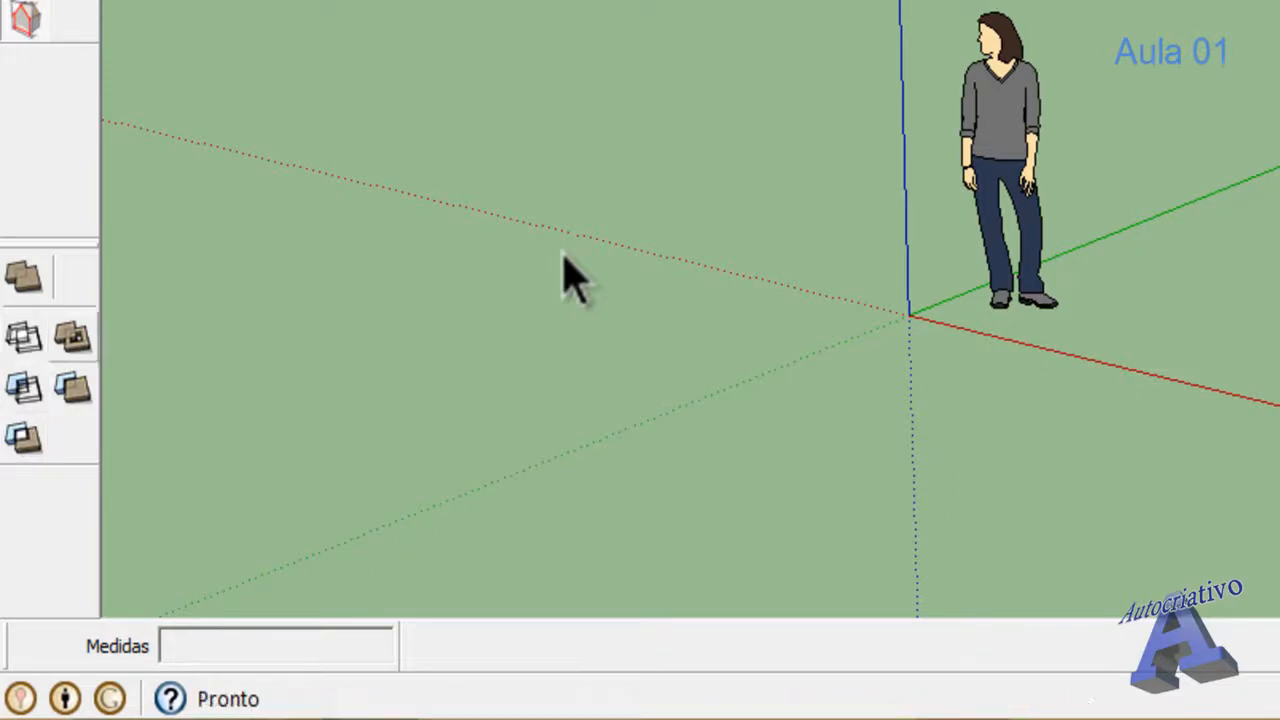
- Hide the Ferramentas de sólidos toolbar, leaving the Medidas and Seções toolbars on
key("alt+v")
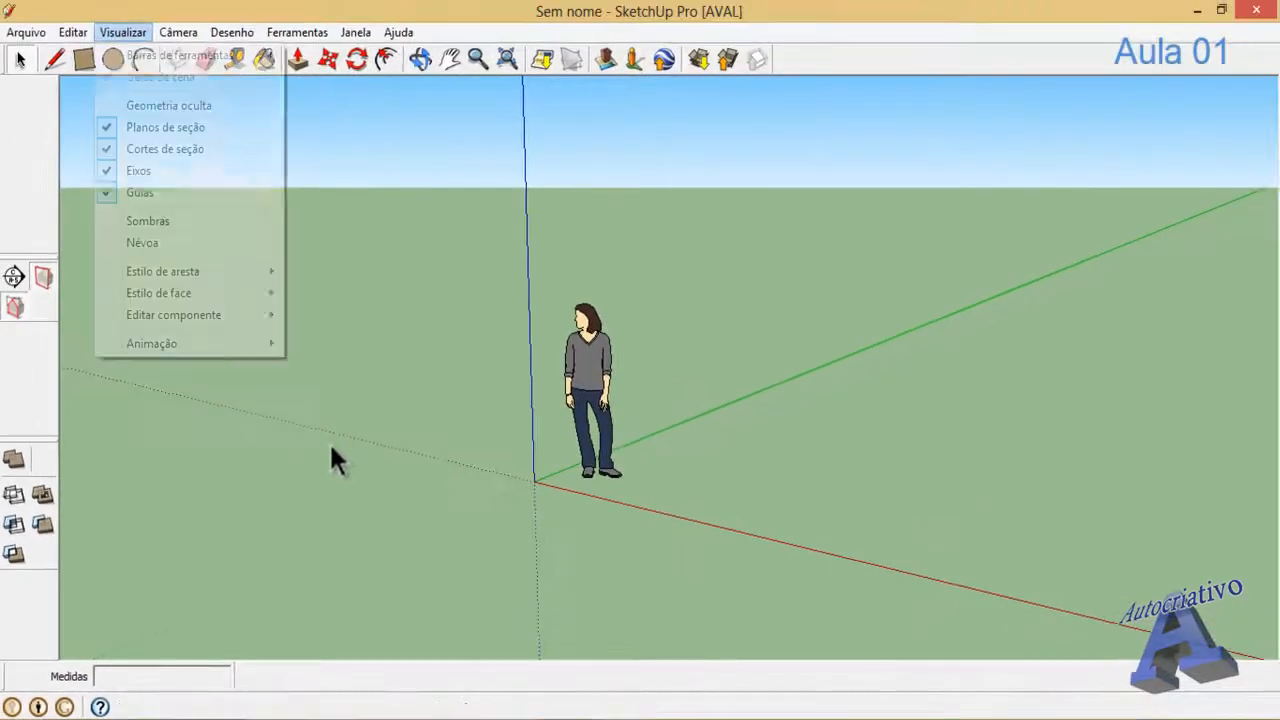
key("Right")
key("Down")
key("Down")
key("Down")
key("Down")
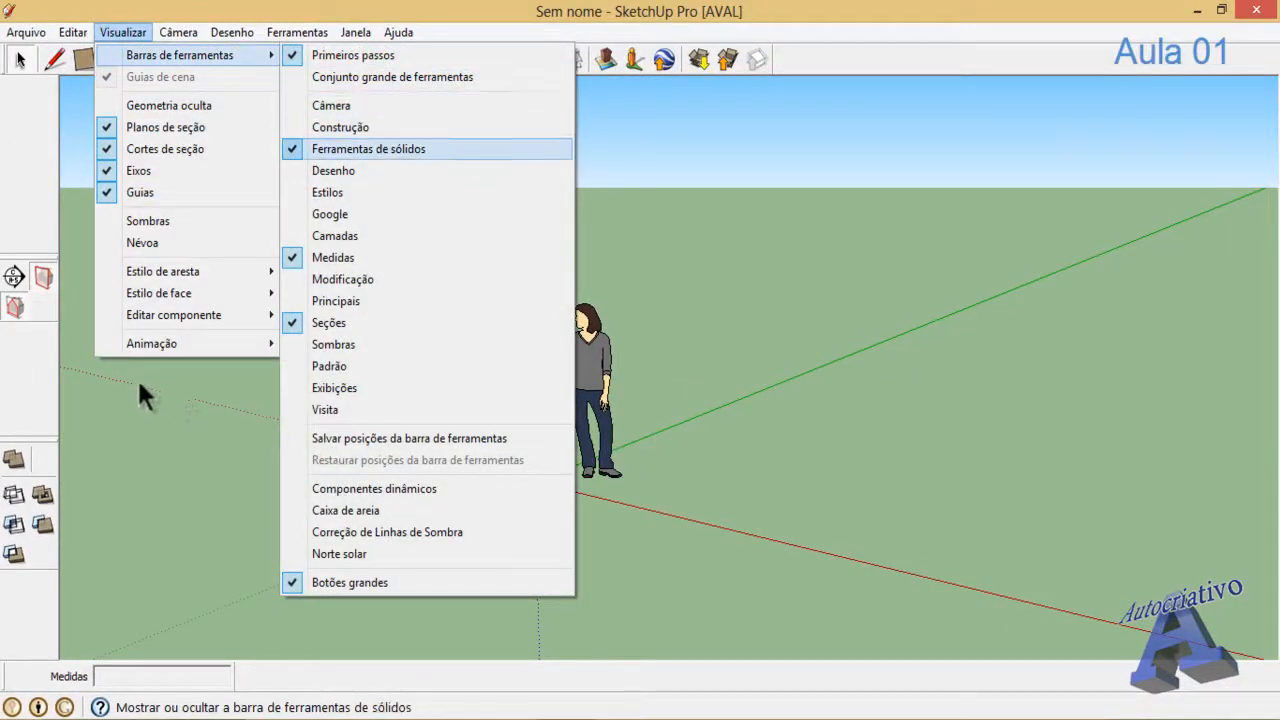
key("Return")
- Hide the Seções toolbar
key("alt+v")
key("Right")
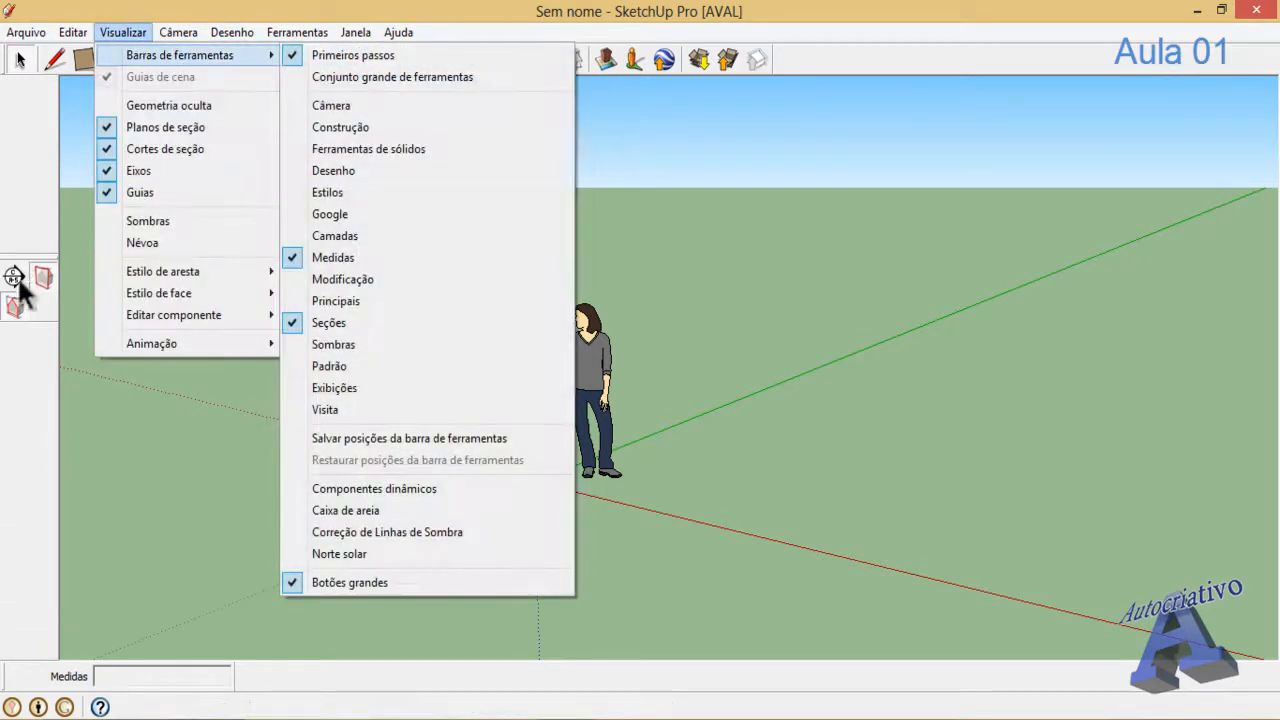
key("Down")
key("Down")
key("Down")
key("Down")
key("Down")
key("Down")
key("Down")
key("Down")
key("Down")
key("Down")
key("Down")
key("Down")
key("Return")
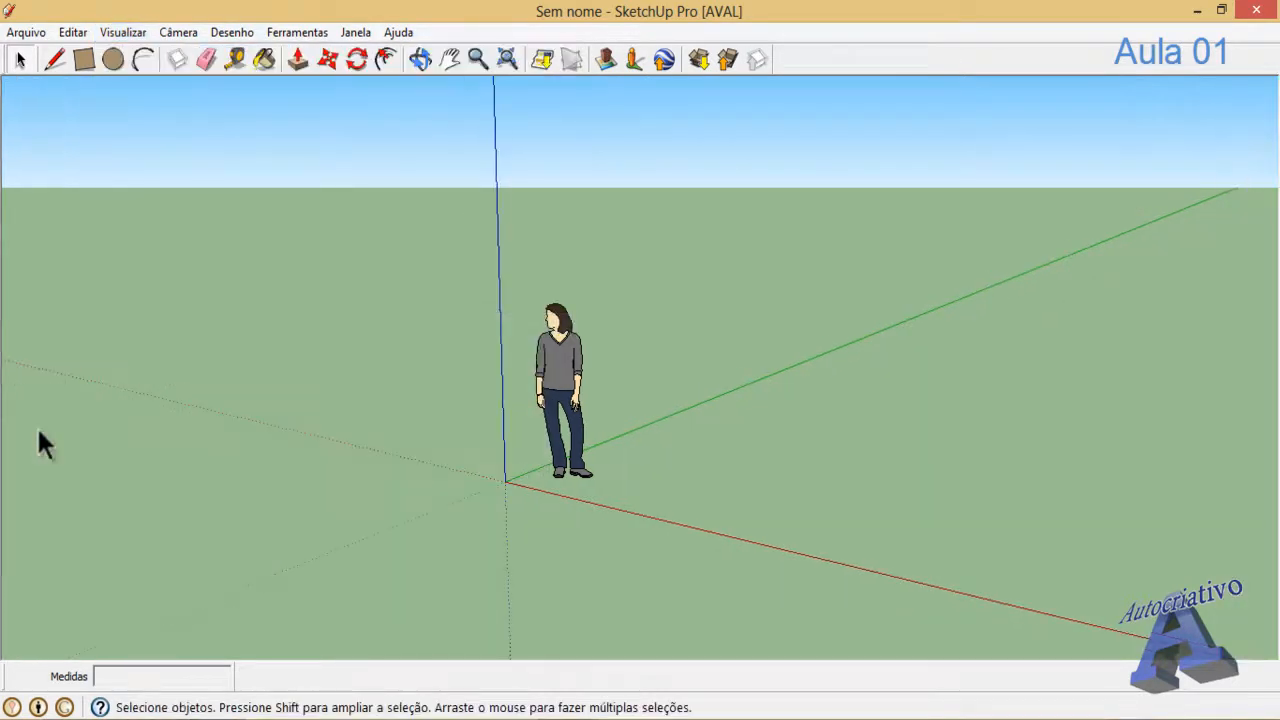